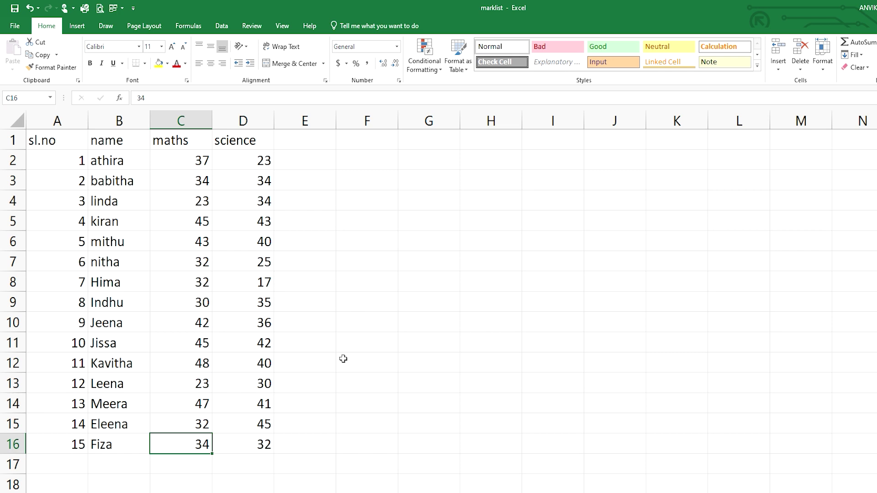
- Type the note 'locking' in H5 and 'protecting' in H6 beside the marklist
click(475, 223)
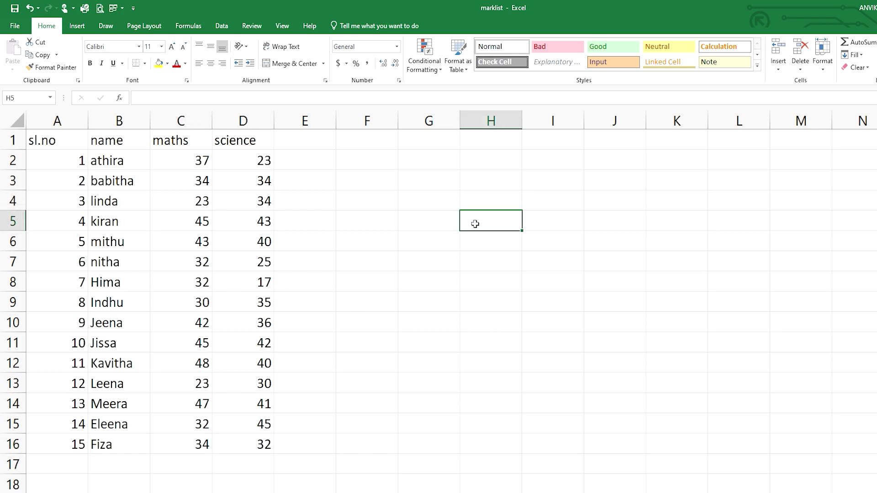
text(locking)
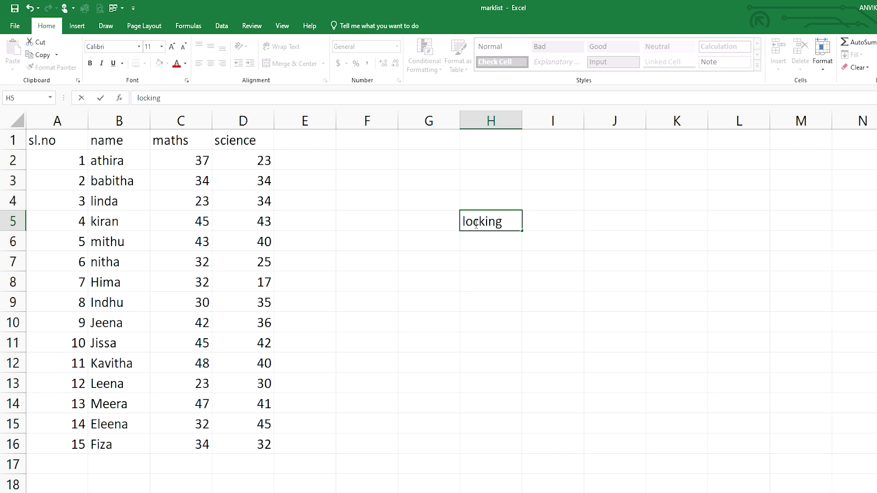
key(Return)
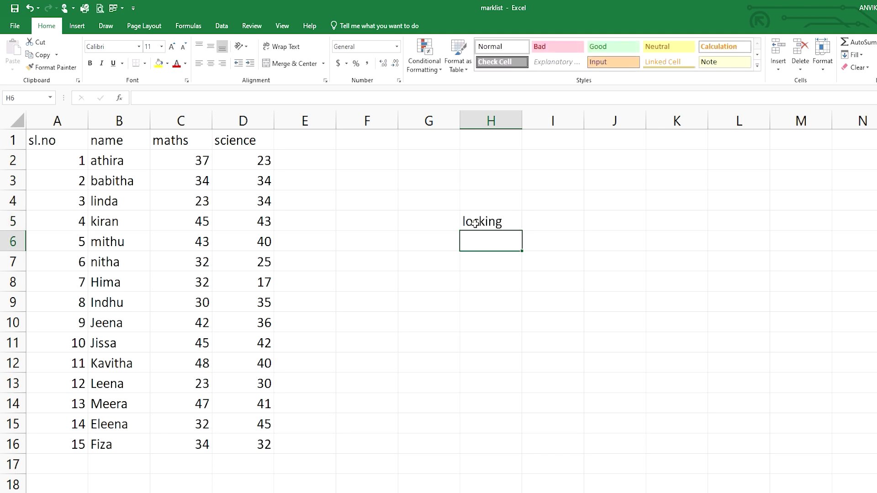
text(prote)
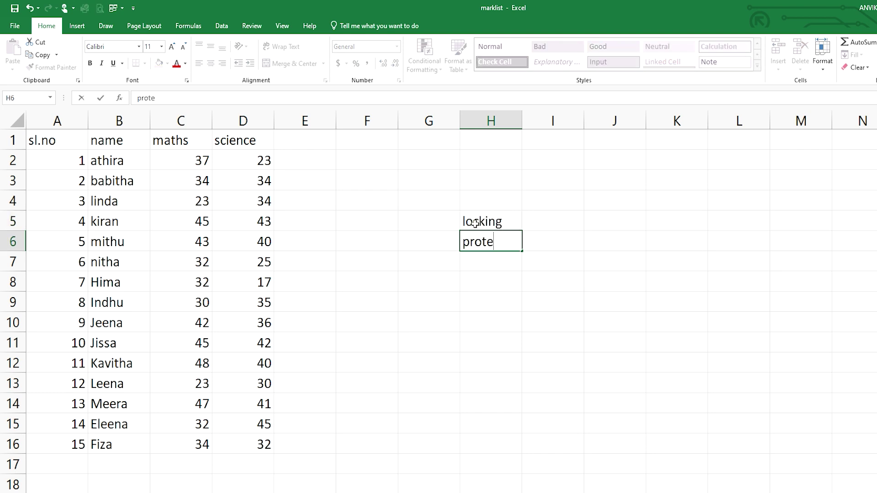
text(cting)
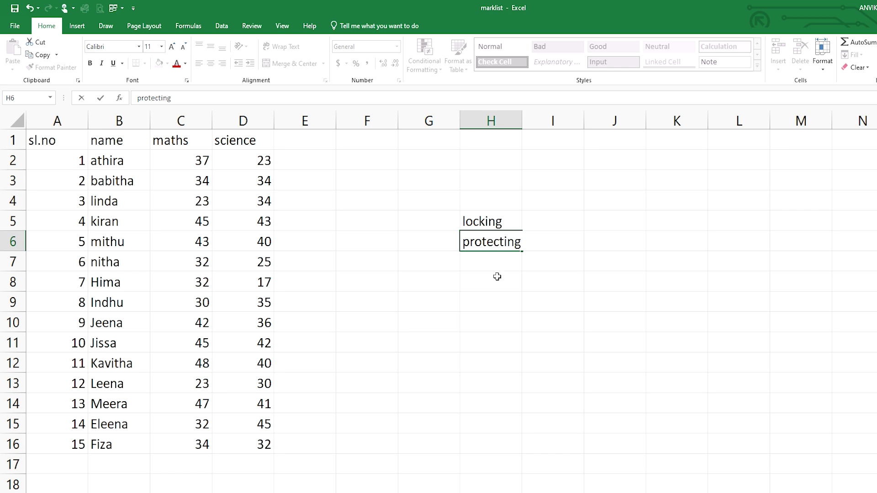
click(509, 223)
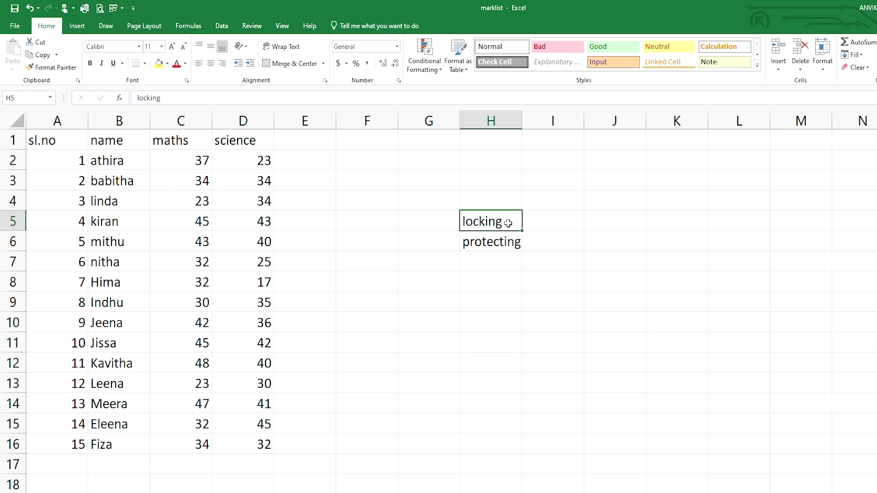
key(ctrl+1)
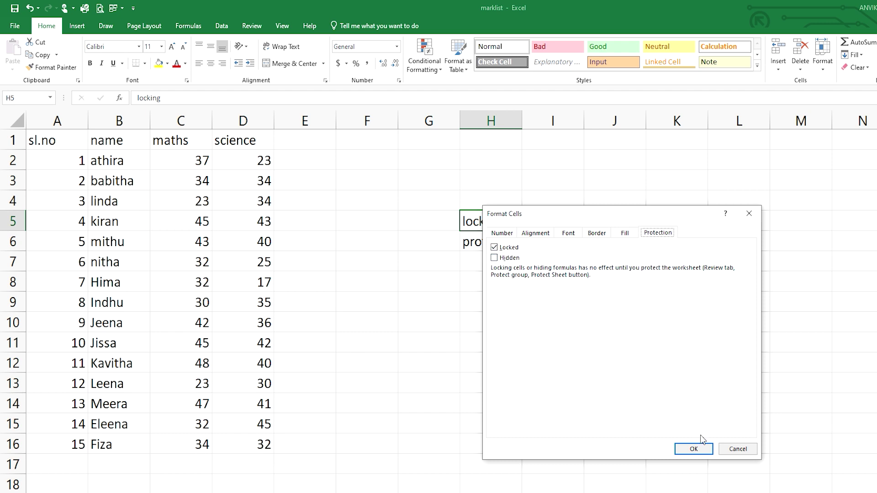
click(732, 451)
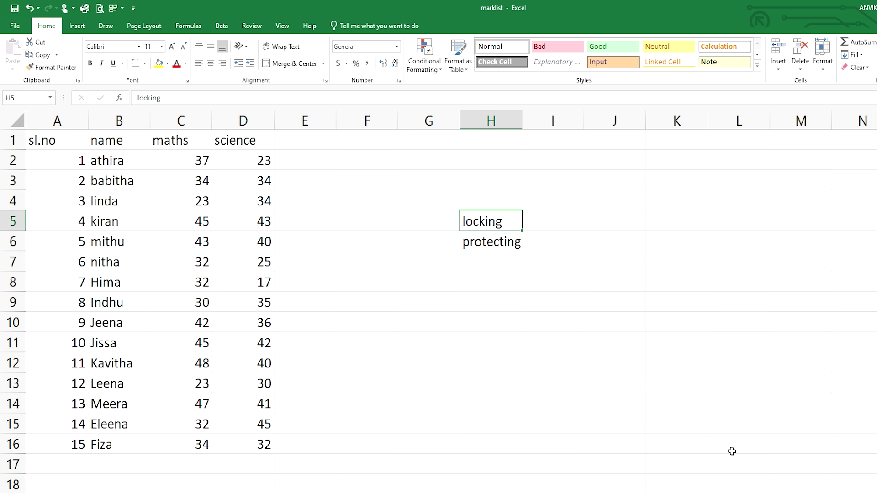
click(571, 387)
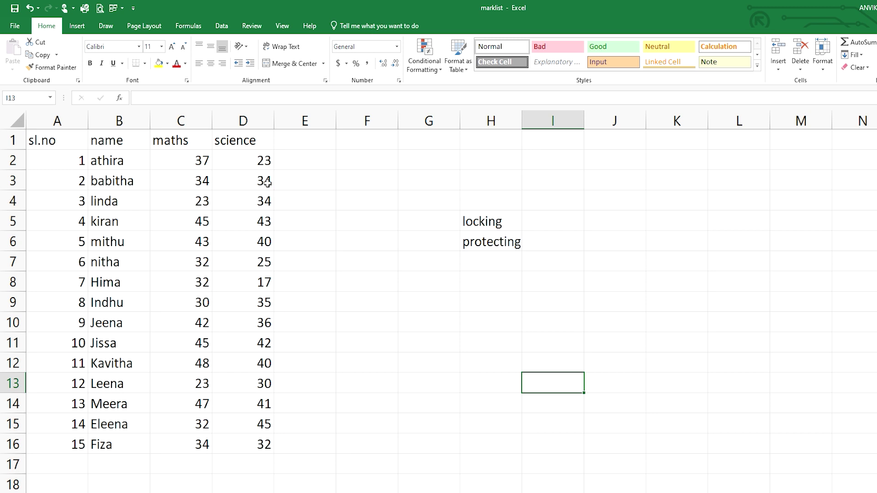
- Protect the sheet with a confirmed password, disallowing selection of locked cells
click(252, 26)
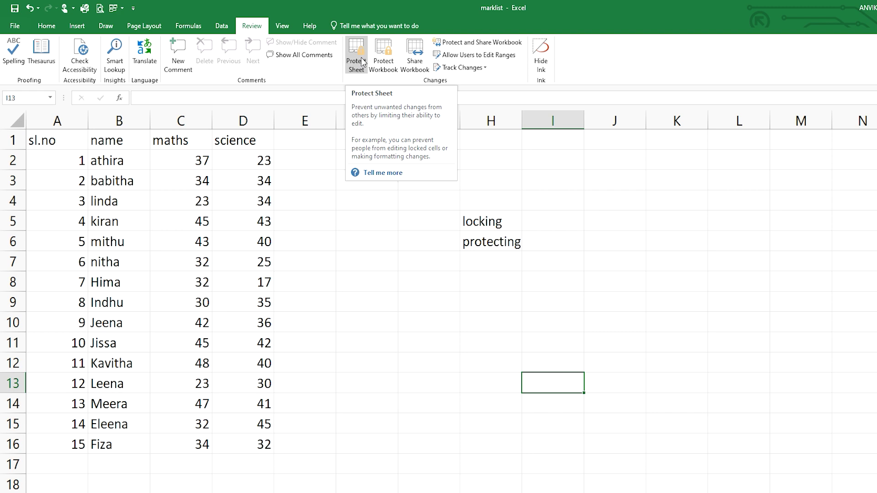
click(361, 61)
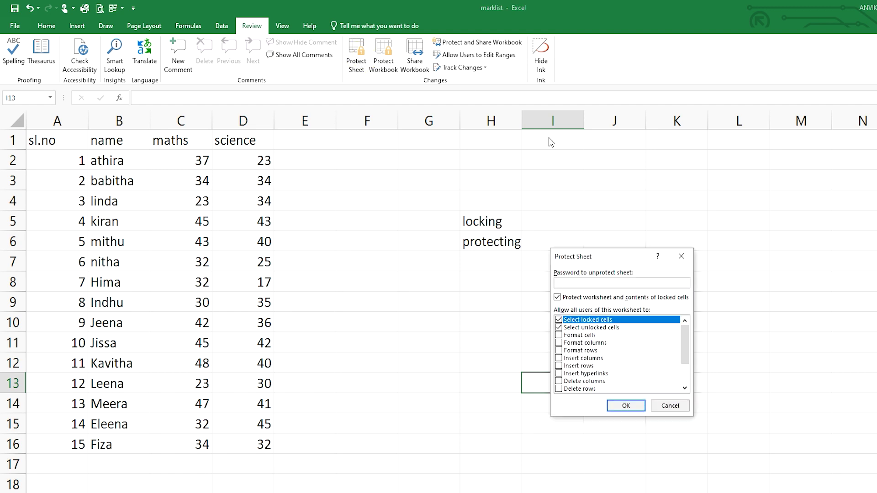
click(596, 281)
text(•••)
click(559, 319)
click(617, 408)
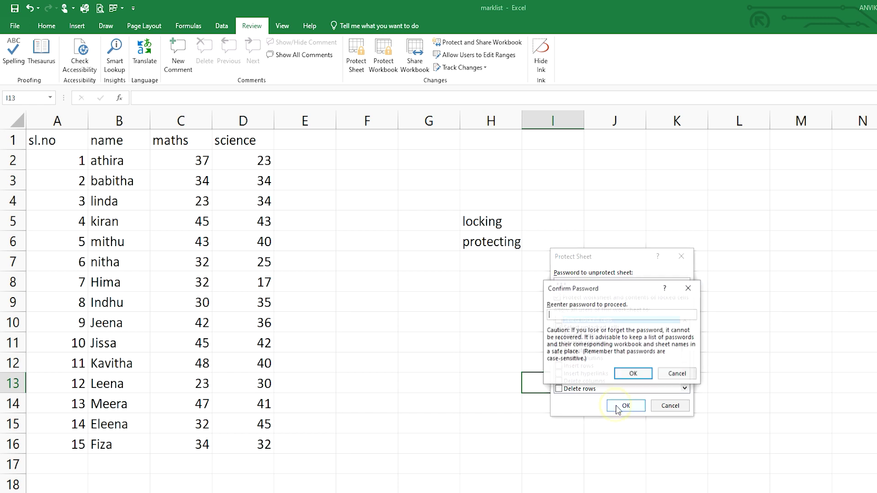
click(554, 315)
text(•••)
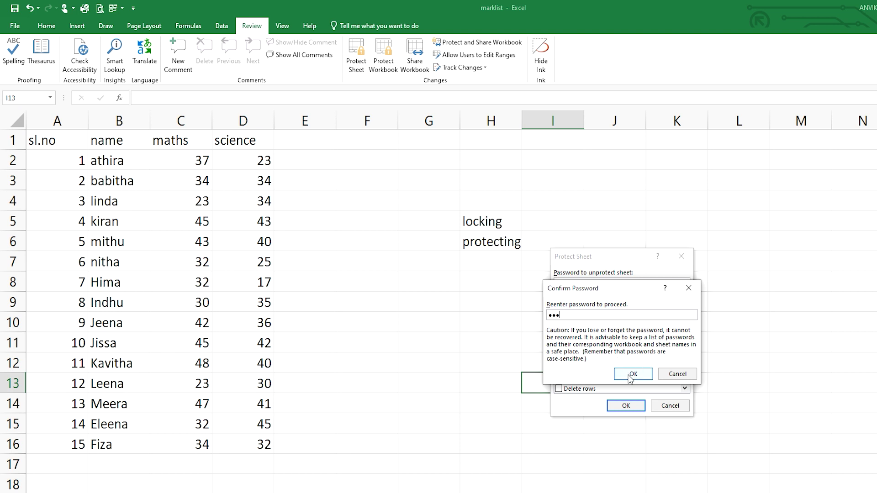
click(631, 374)
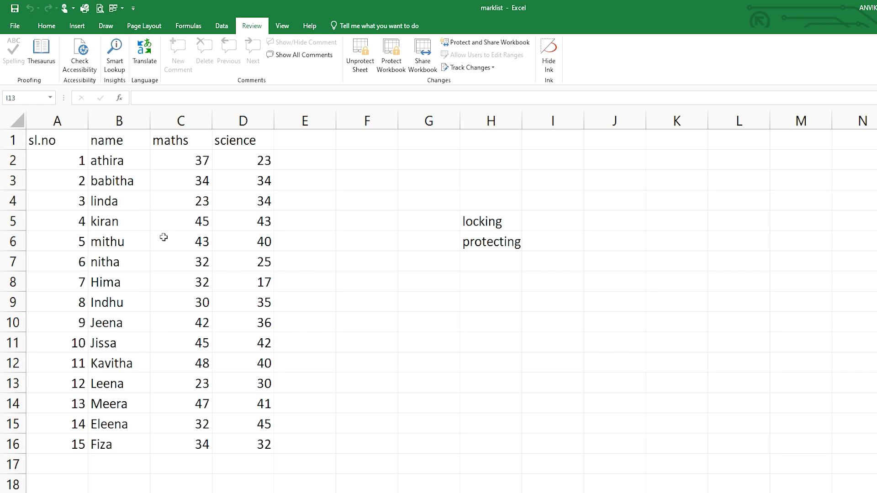
double_click(131, 246)
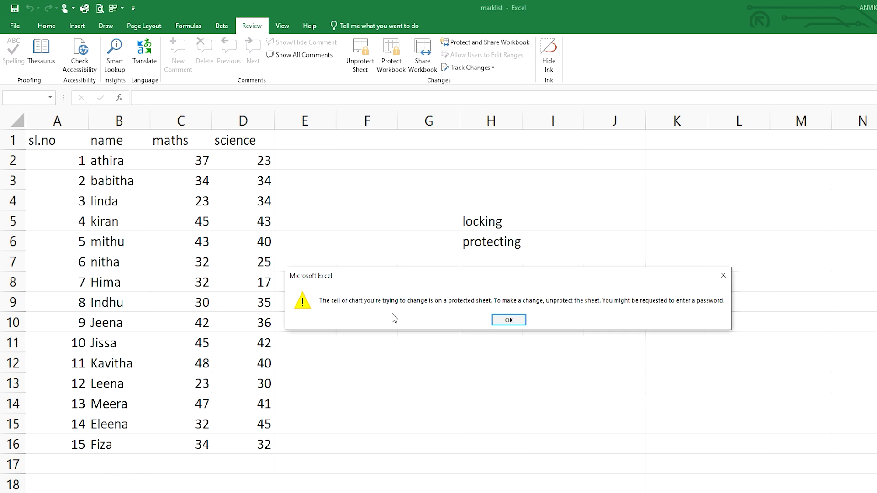
click(506, 320)
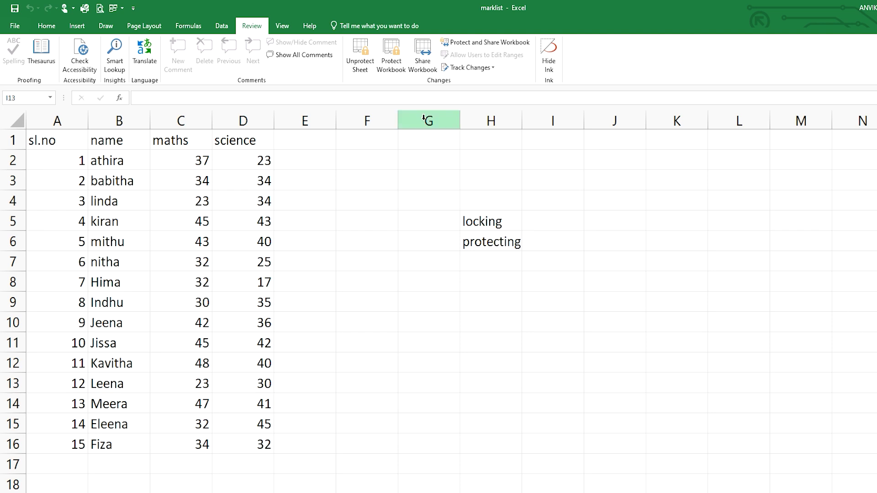
- Unprotect the marklist sheet via Review > Unprotect Sheet using the sheet password
click(366, 67)
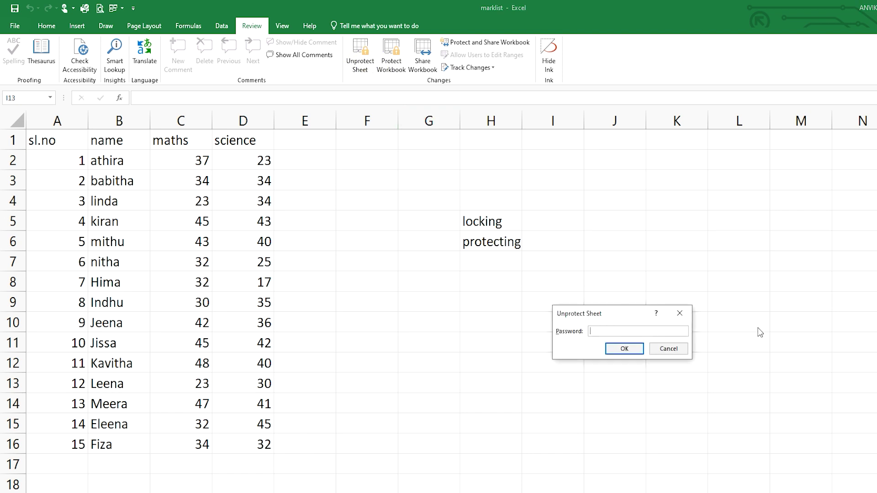
click(675, 350)
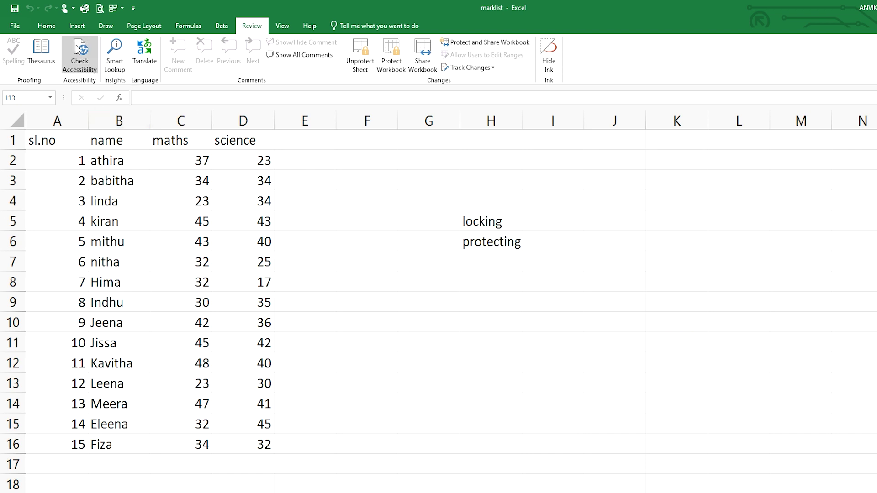
click(78, 26)
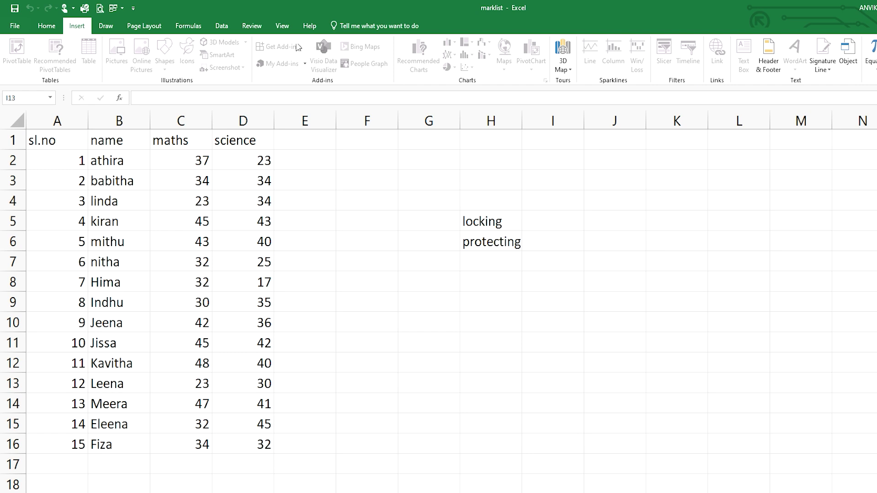
click(264, 26)
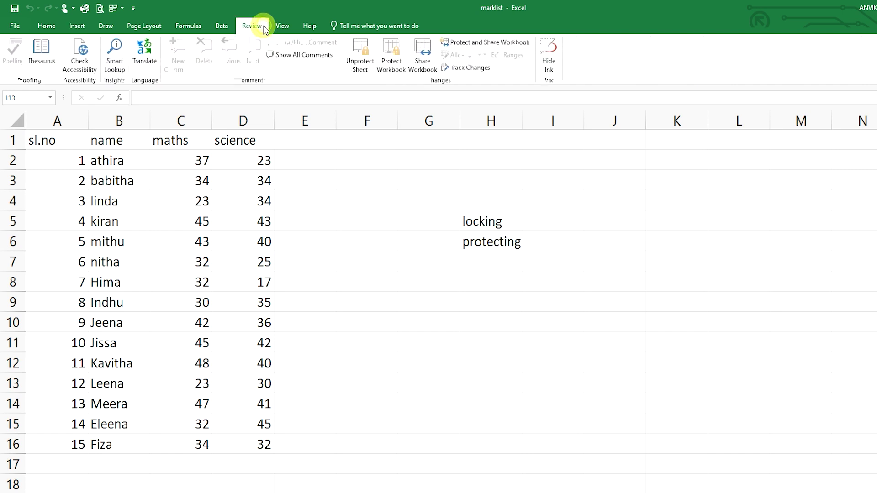
click(366, 55)
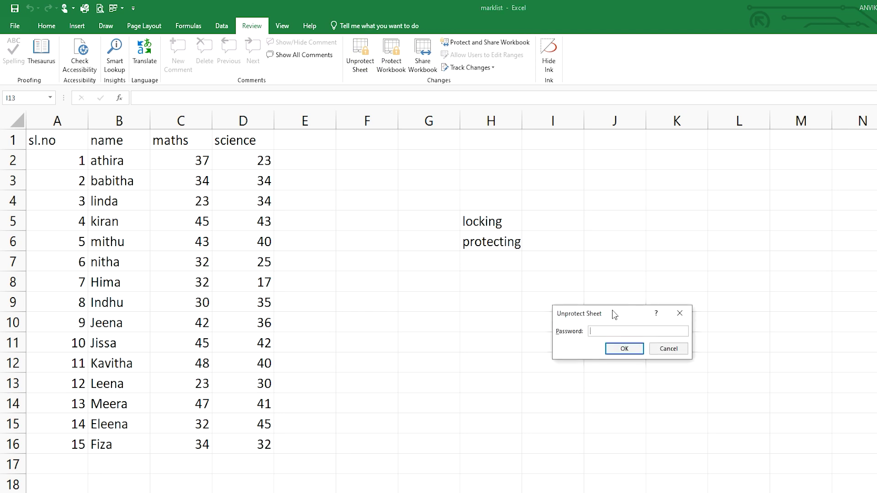
click(594, 332)
click(623, 349)
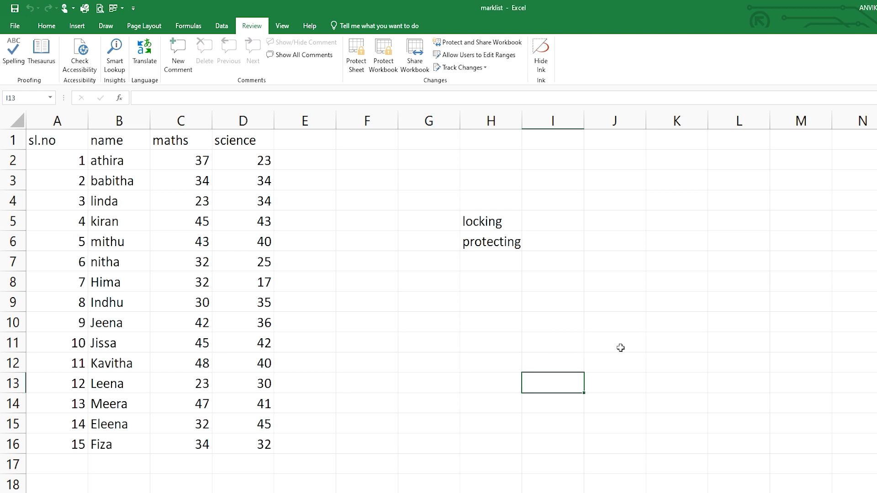
- Select the entire marklist sheet with the Select All corner of the grid
click(252, 253)
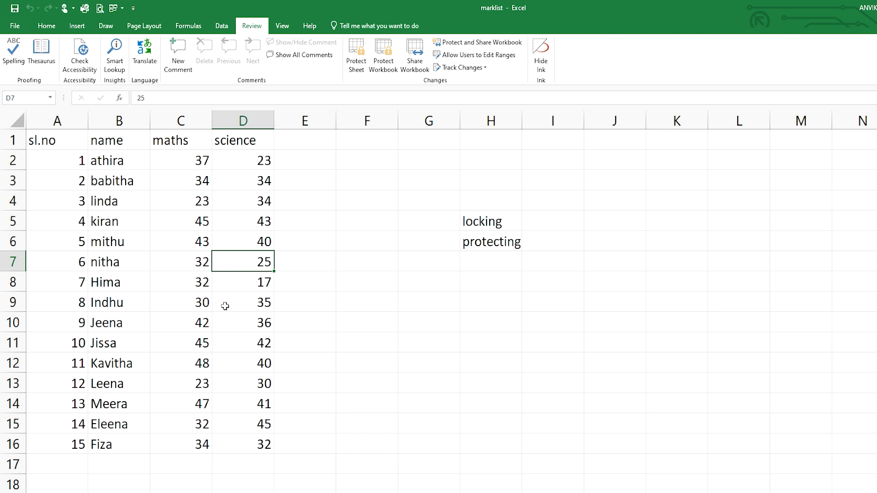
key(Right)
key(Right)
key(Right)
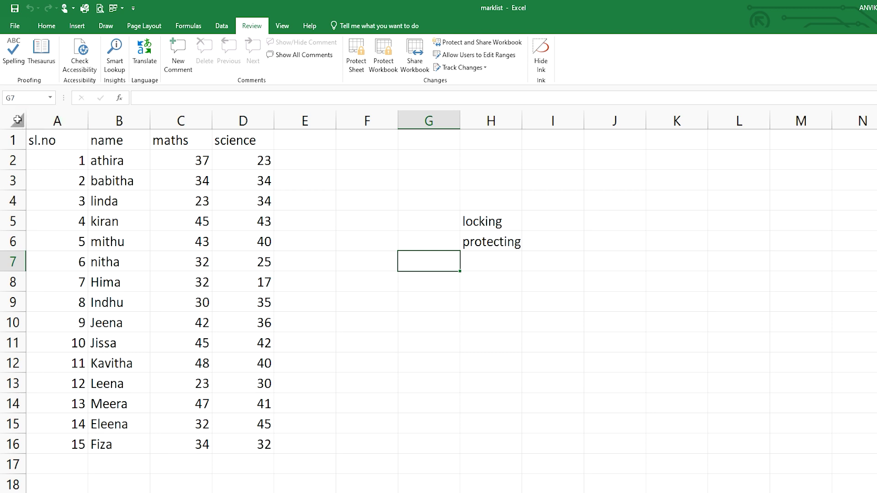
click(16, 120)
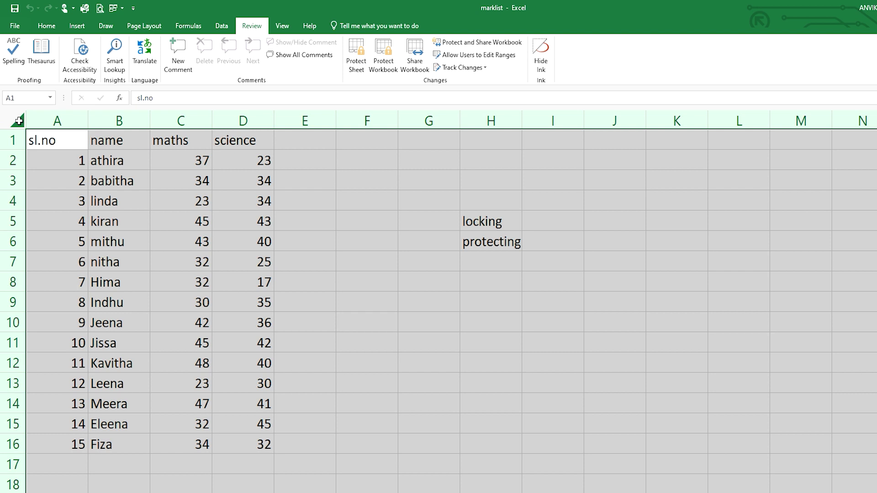
- Turn off the Locked option for all cells in Format Cells (Ctrl+1), then deselect
key(ctrl+1)
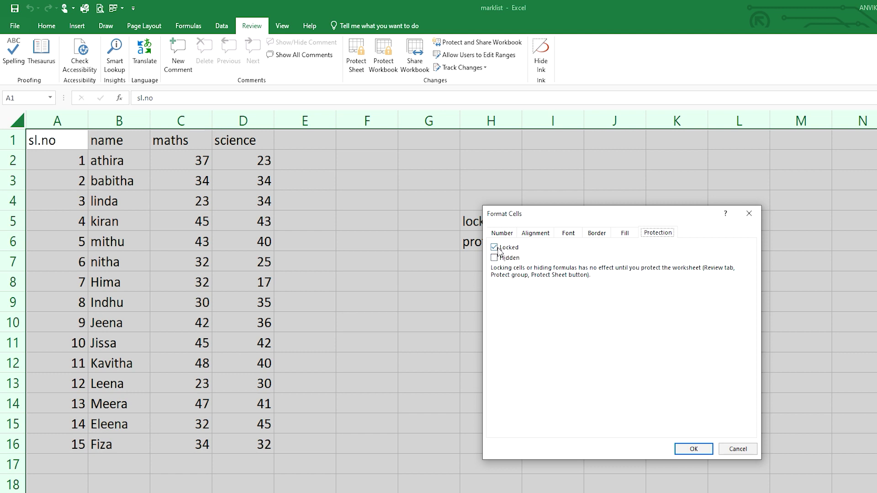
click(497, 248)
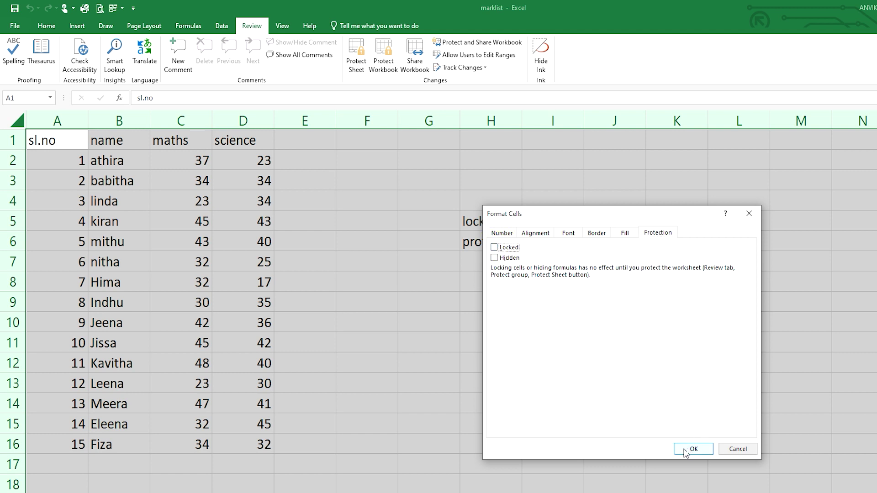
click(685, 450)
click(683, 449)
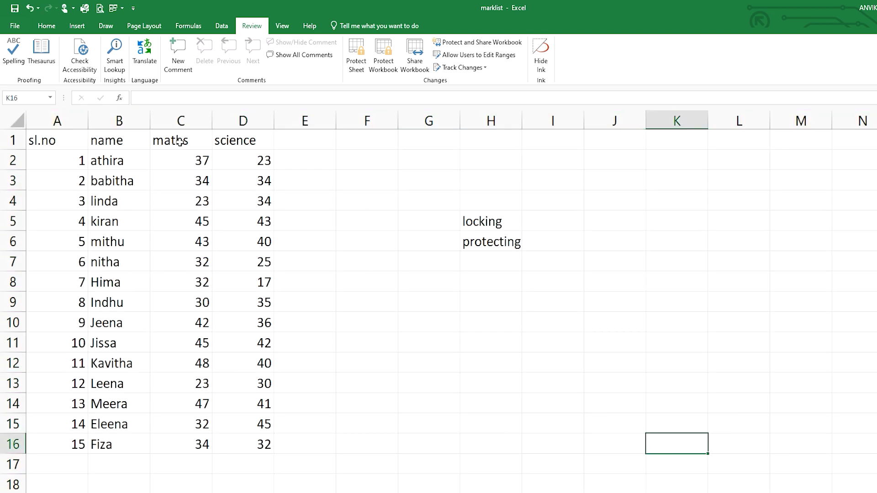
- Select the maths column from its header C1 down to C16
drag(180, 142, 183, 444)
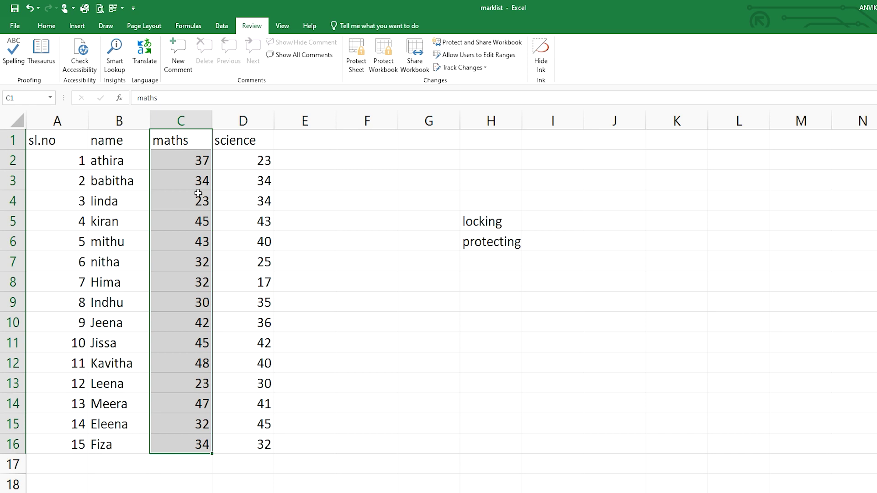
click(197, 193)
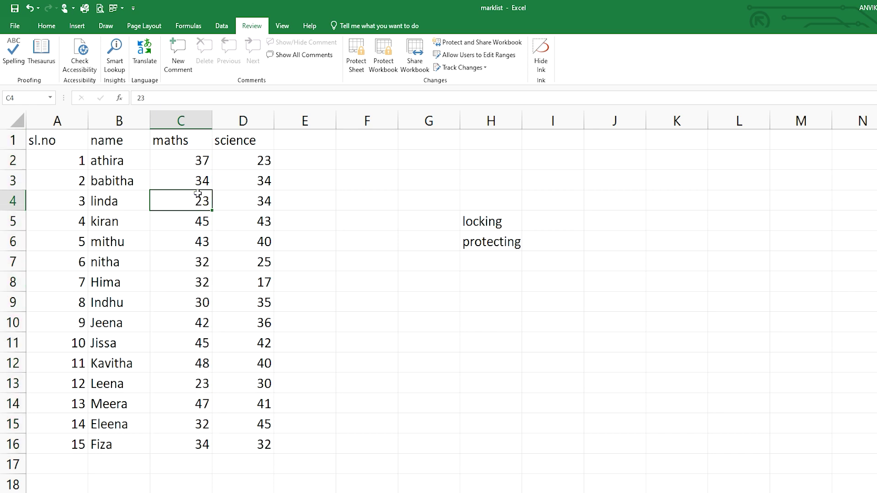
drag(159, 180, 166, 160)
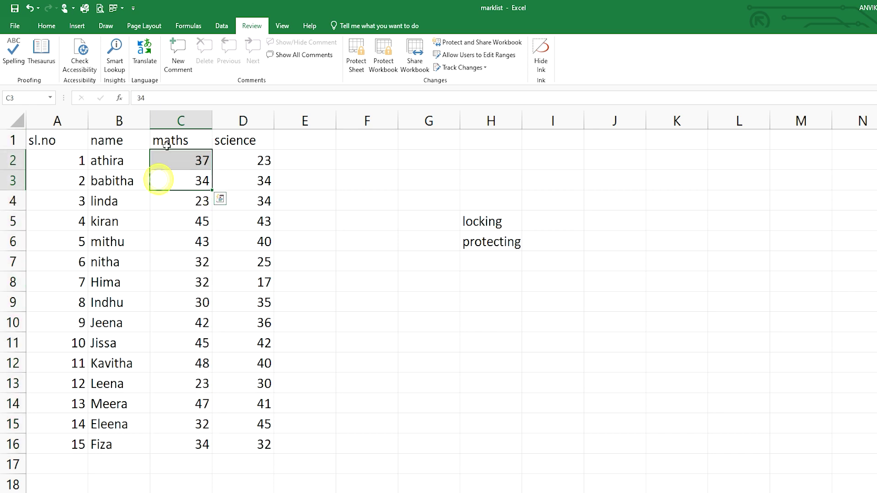
click(454, 160)
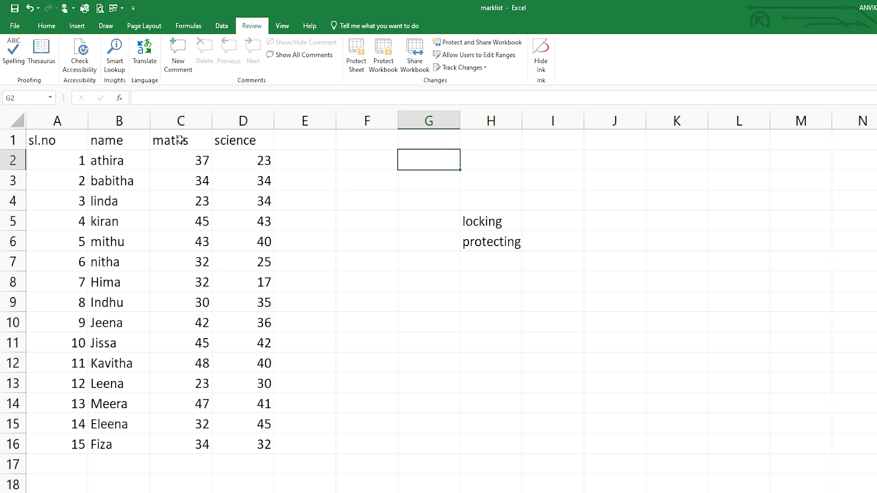
drag(172, 139, 176, 452)
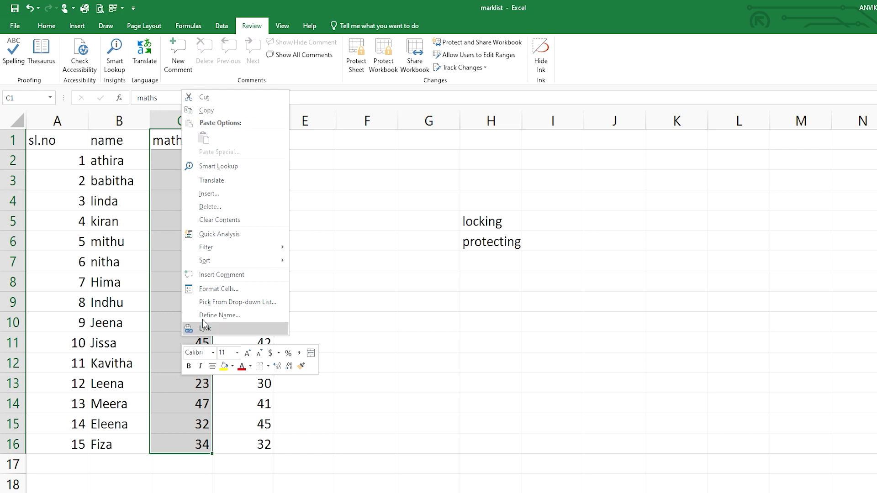
- Mark cells C1:C16 as Locked on the Format Cells Protection tab
click(216, 292)
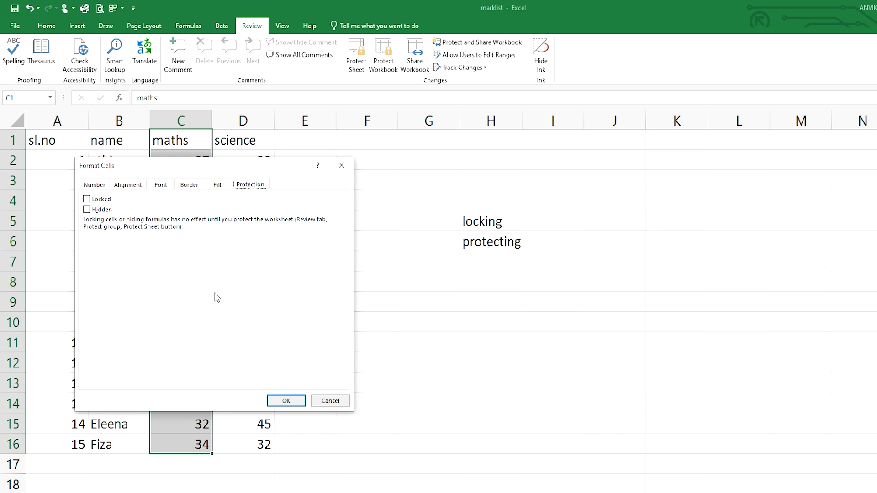
click(91, 201)
click(286, 400)
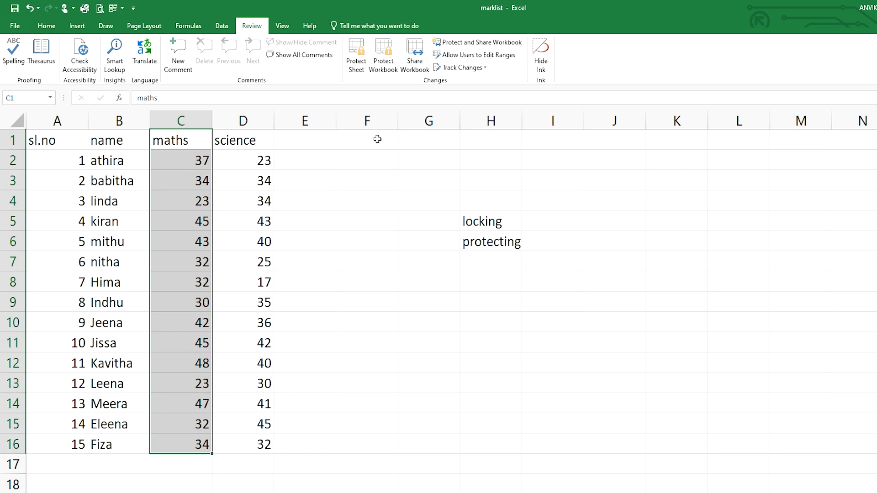
- Protect the marklist sheet with a password and confirm it in the re-entry prompt
click(359, 71)
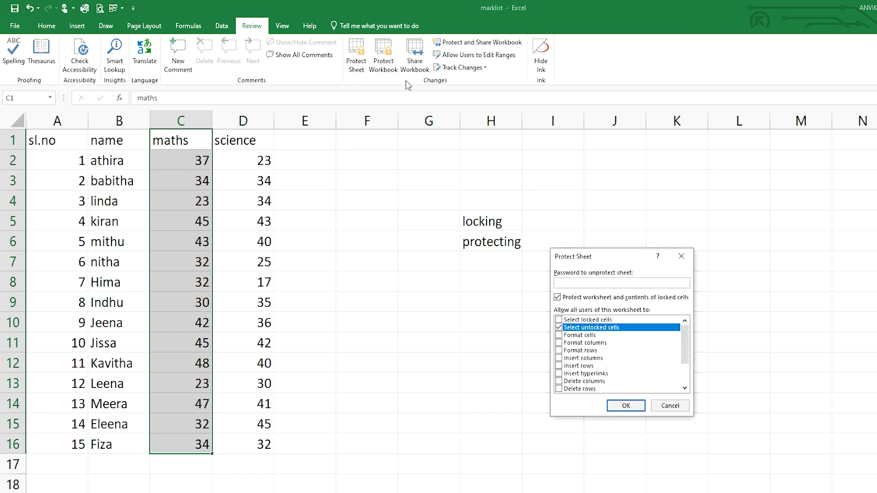
text(12)
click(618, 404)
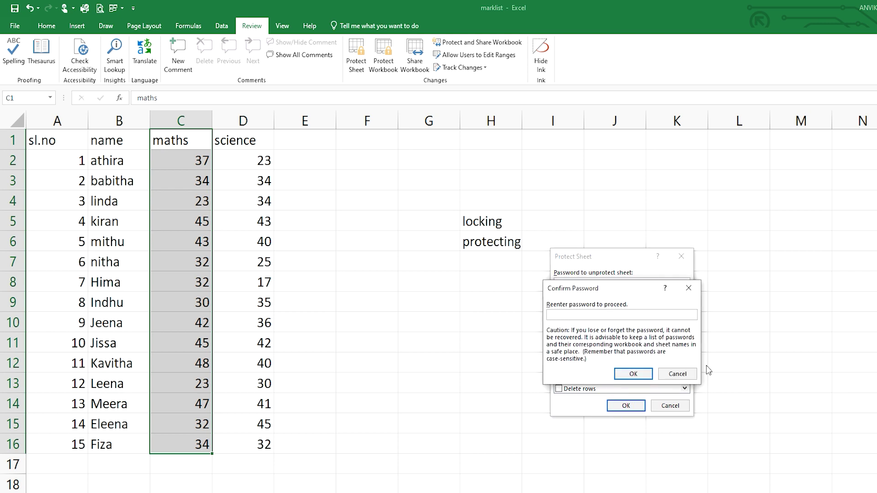
click(677, 374)
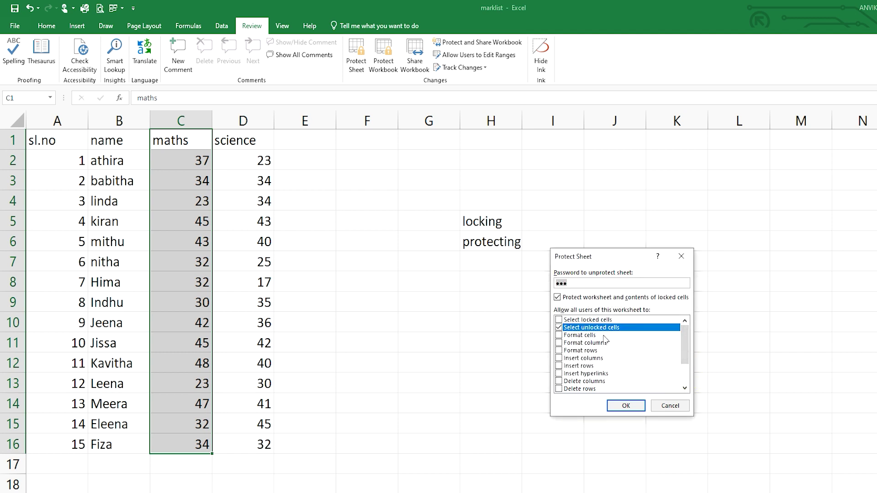
click(621, 407)
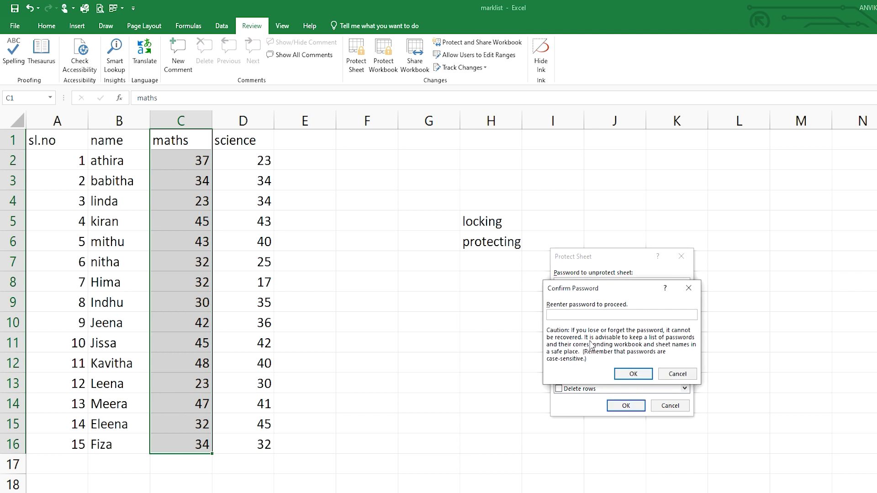
click(562, 319)
click(626, 374)
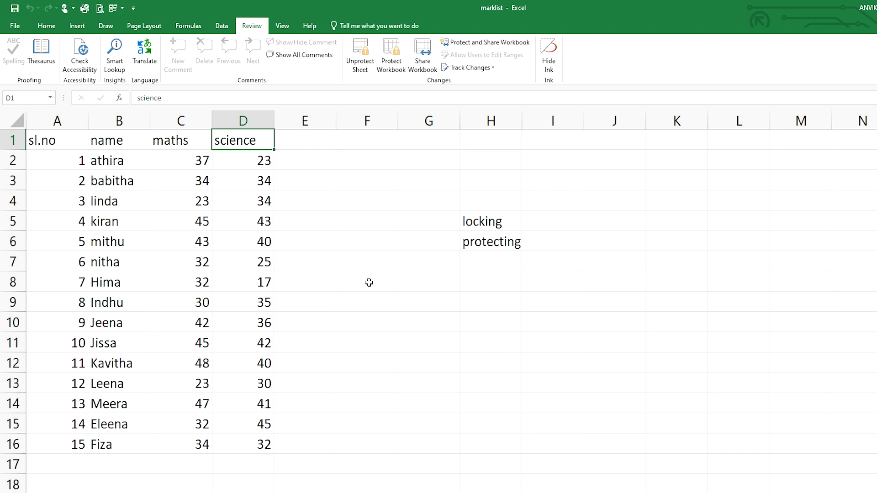
click(154, 193)
click(184, 149)
click(234, 165)
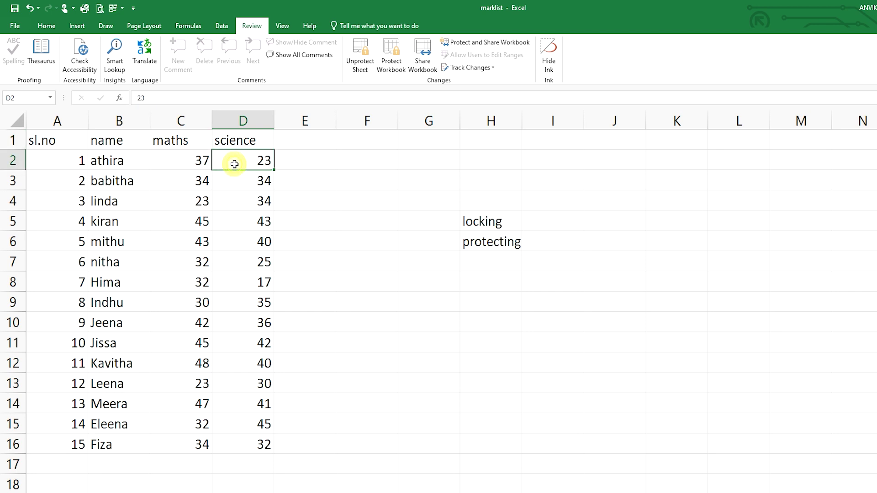
click(242, 235)
click(120, 213)
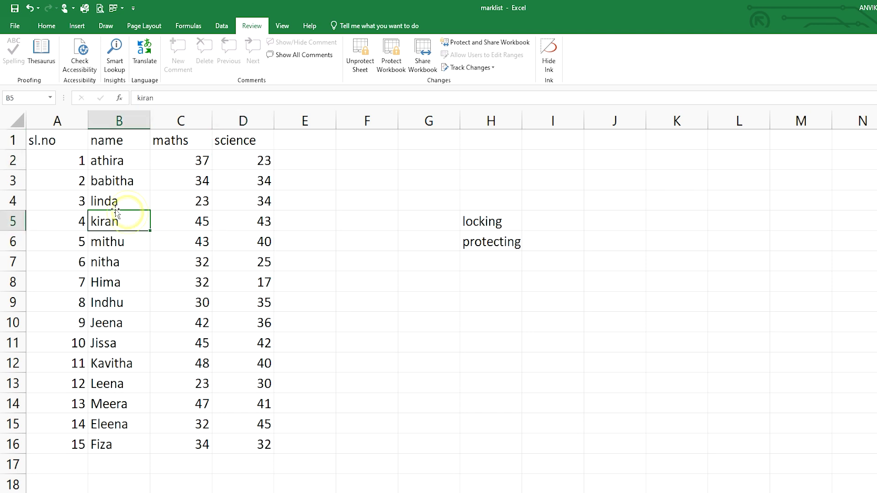
click(82, 198)
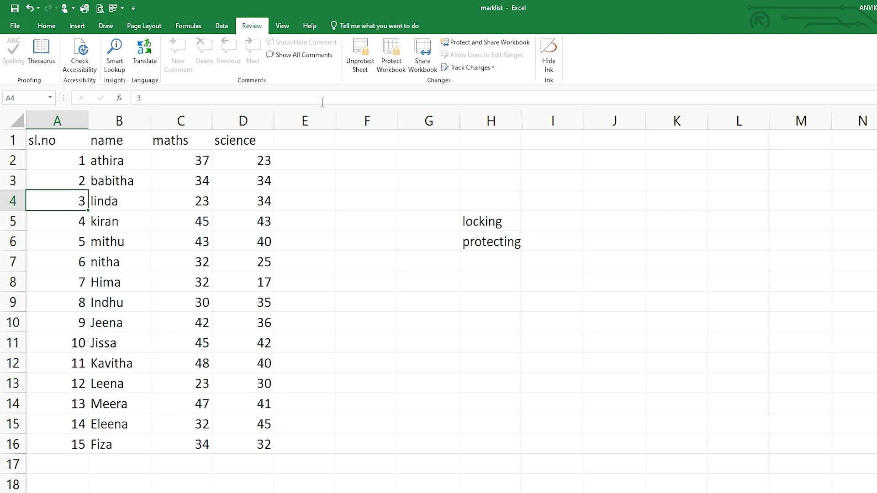
- Unprotect the marklist sheet by entering its password
click(363, 48)
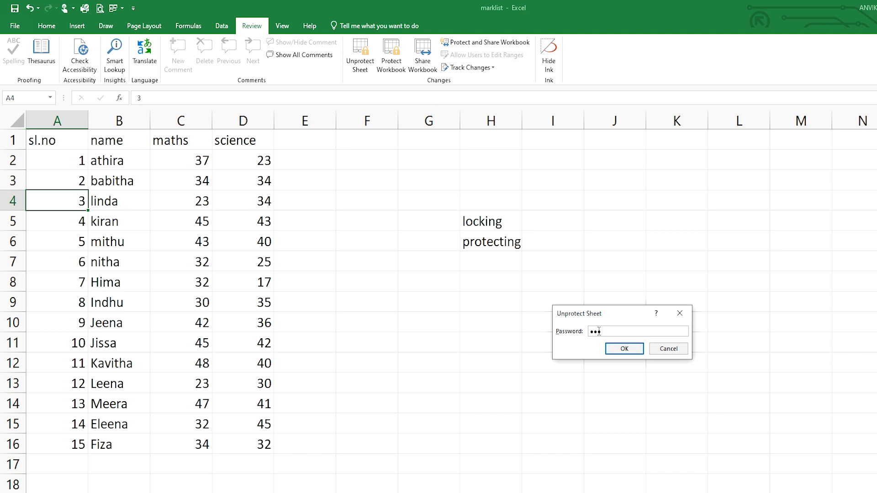
click(621, 349)
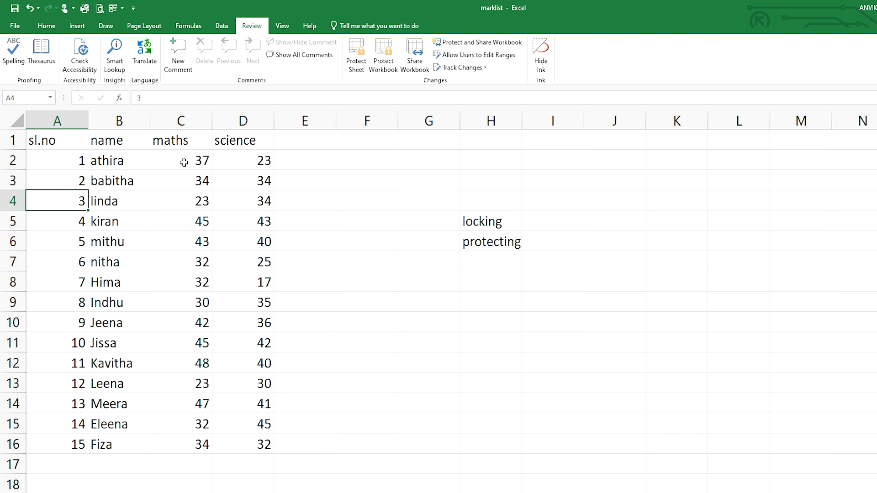
- Enter =SUM(C2:C16) in C17 to total the maths marks as 547
click(171, 463)
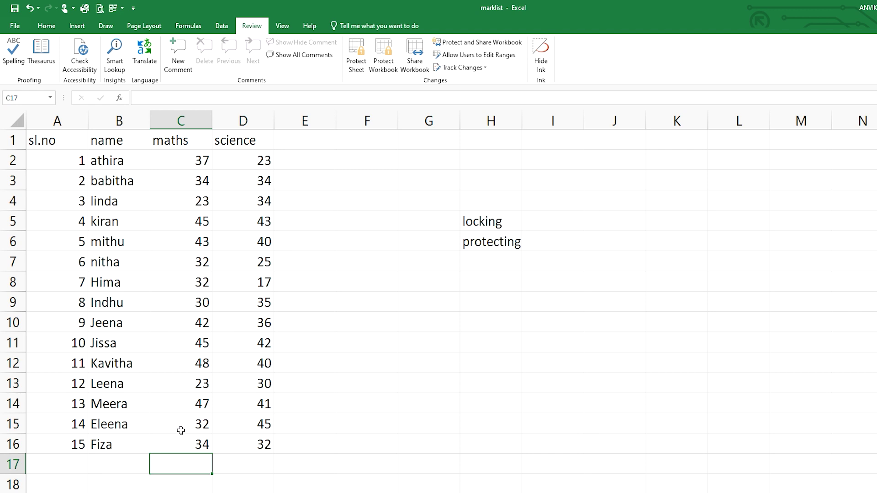
click(171, 462)
text(=su)
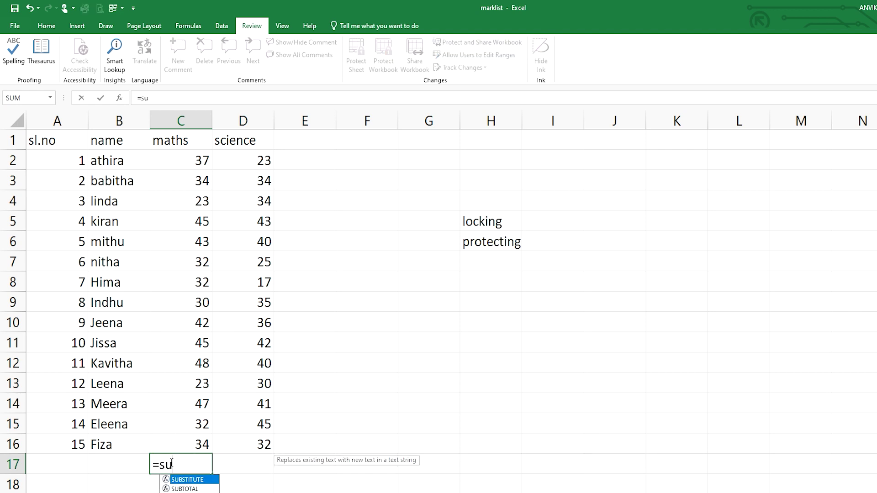
text(m)
key(Tab)
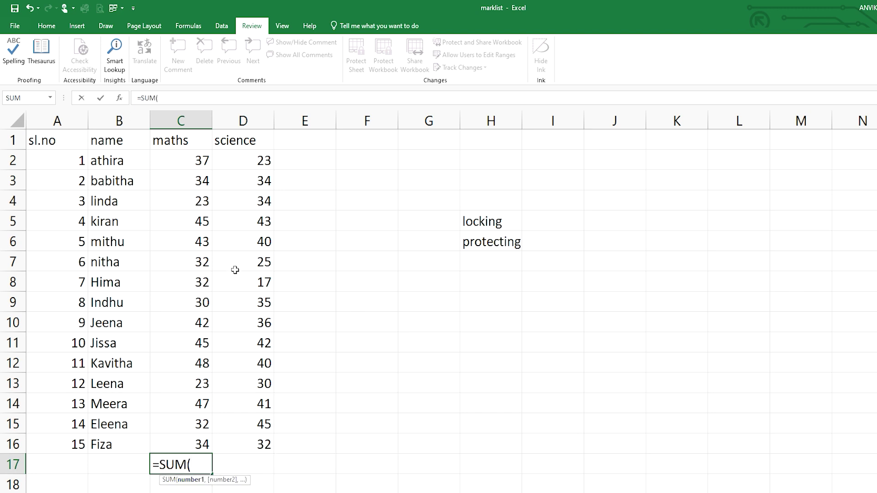
click(182, 167)
drag(181, 167, 178, 447)
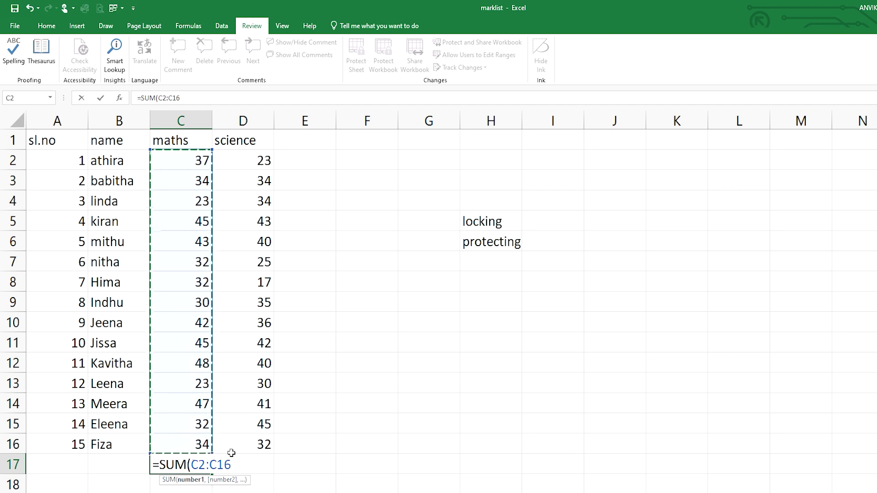
text())
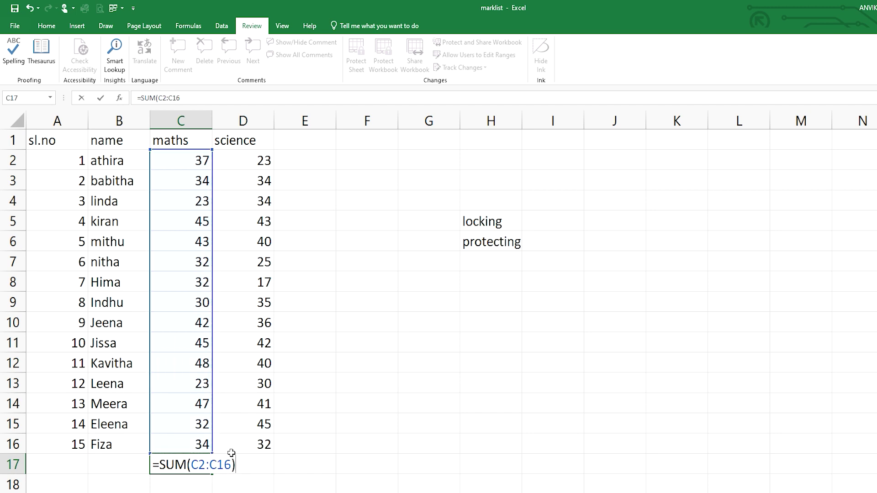
key(Return)
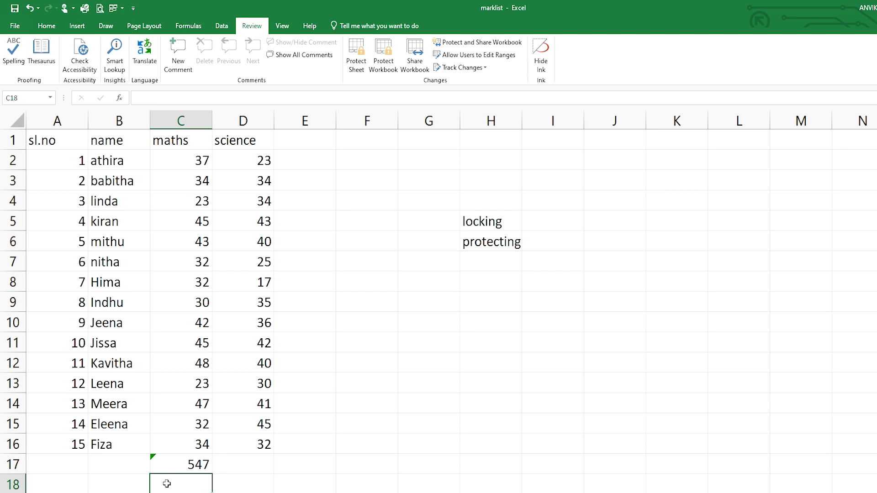
click(128, 467)
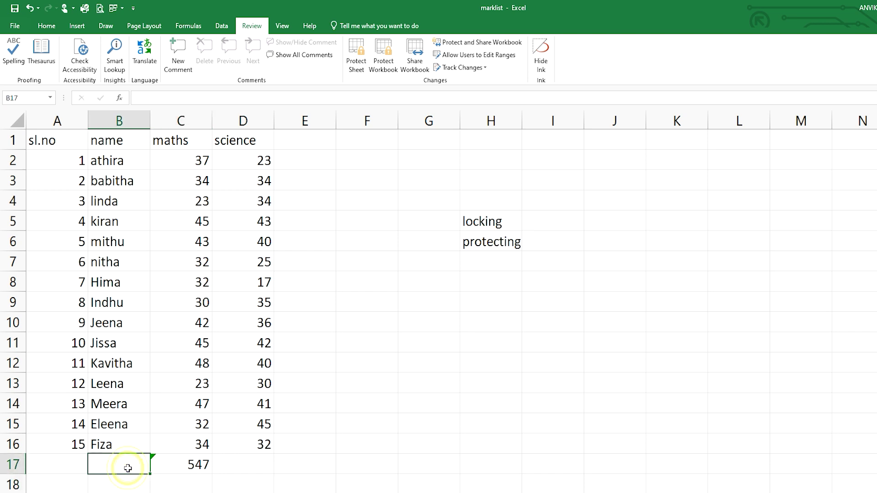
- Label B17 'total' and copy C17's SUM formula into D17 for the science total of 517
text(tot)
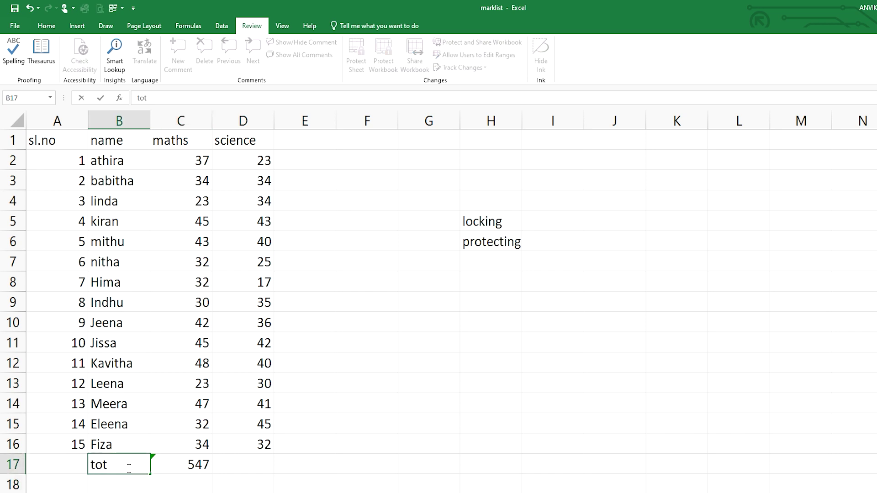
text(al)
click(240, 468)
drag(194, 473, 218, 474)
drag(391, 490, 301, 451)
click(475, 407)
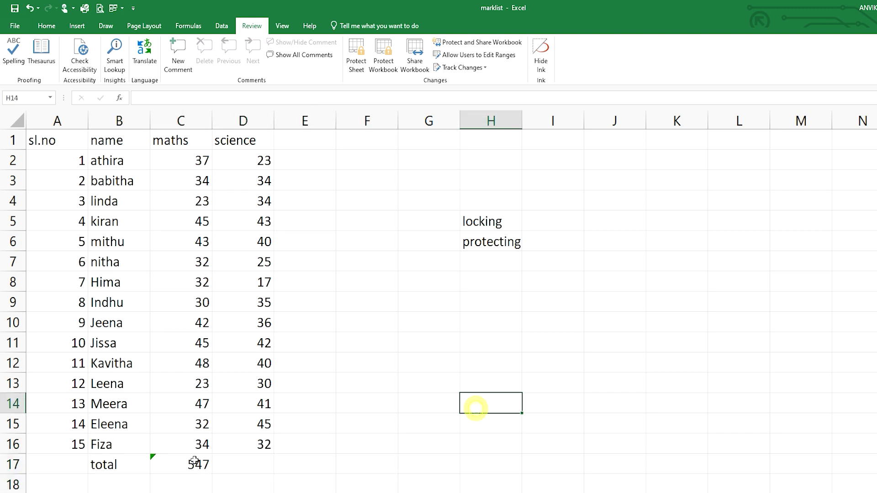
click(174, 466)
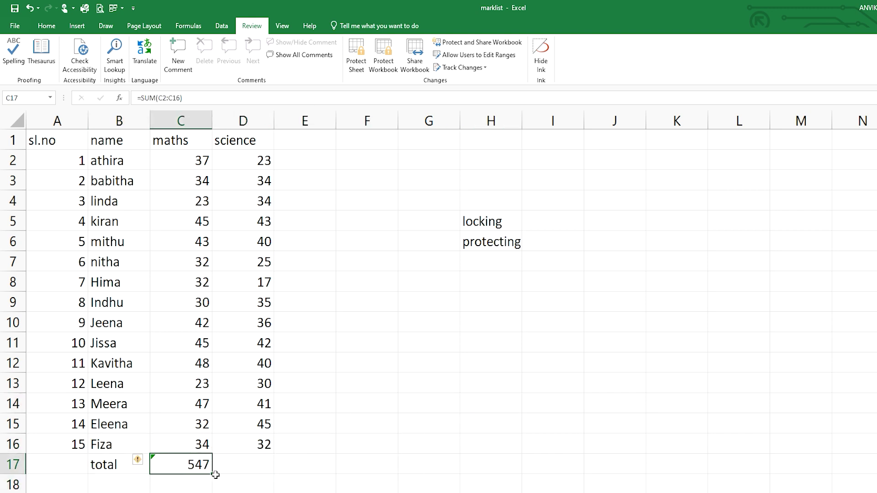
drag(212, 476, 274, 472)
click(346, 477)
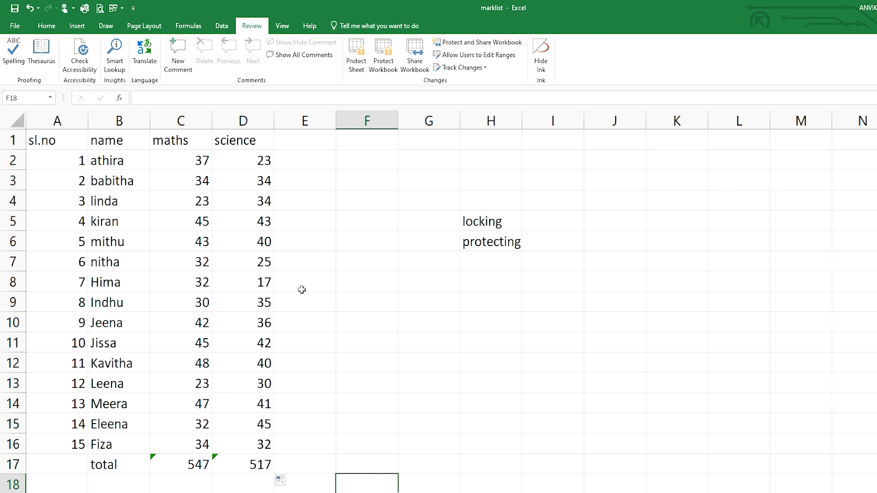
- Select the whole worksheet and switch off the Locked protection option for every cell
click(14, 121)
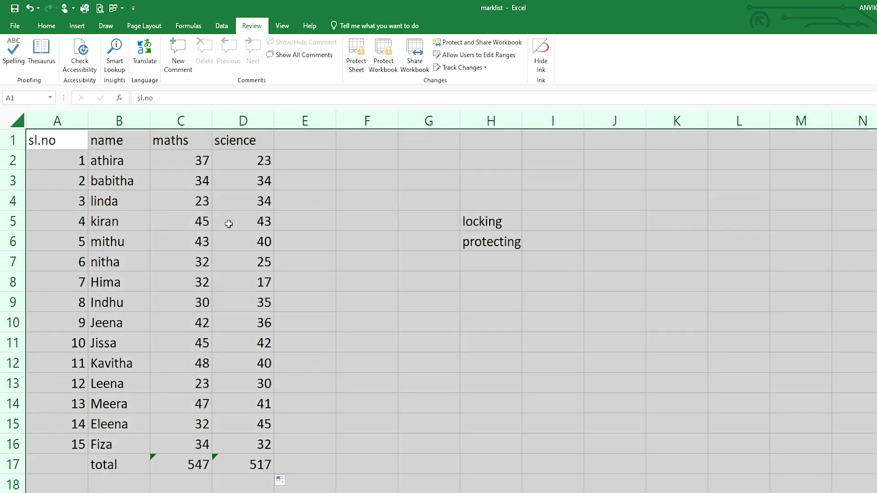
key(ctrl+1)
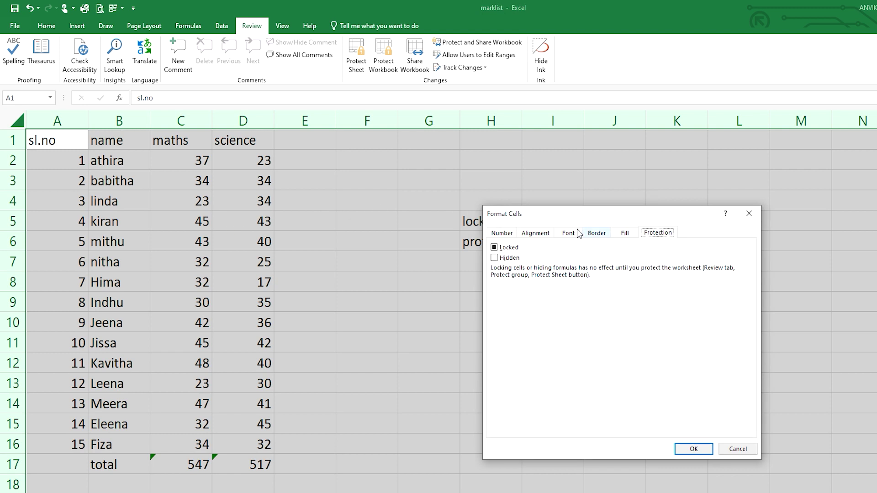
click(498, 249)
click(689, 450)
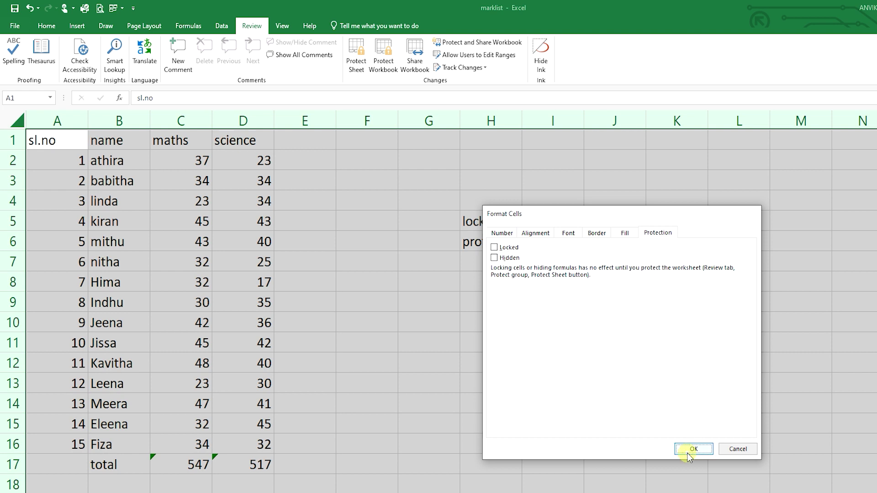
click(680, 445)
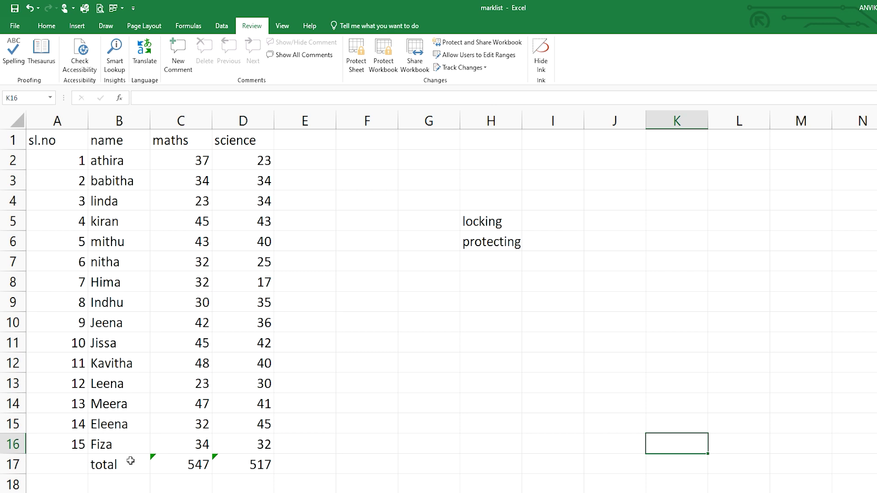
- Turn on the Locked protection option for the totals cells B17:D17
drag(131, 462, 244, 467)
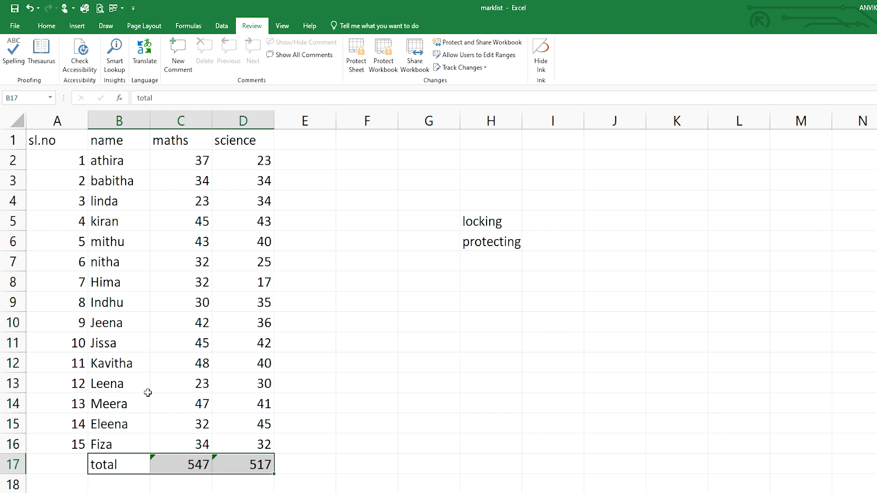
key(ctrl+1)
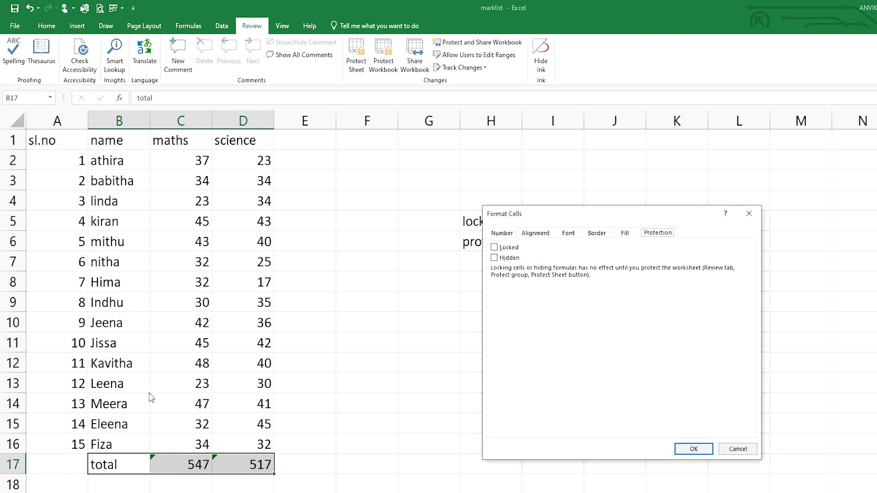
click(494, 248)
click(693, 449)
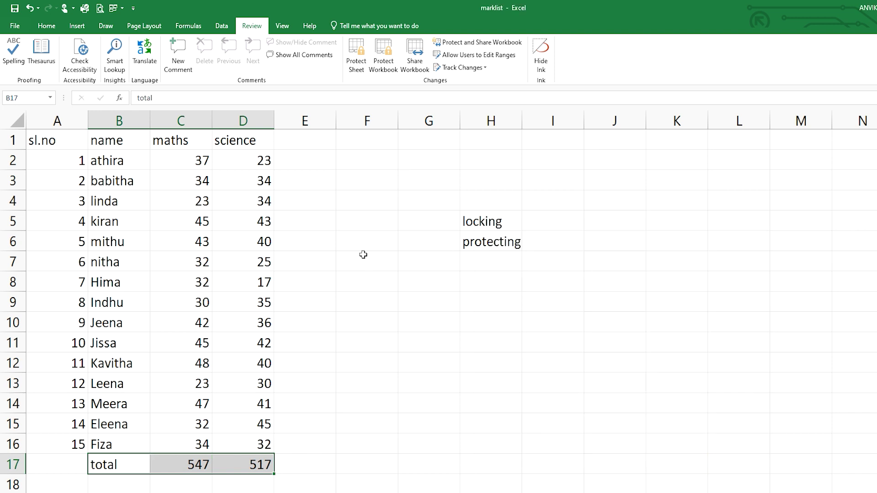
- Protect the marklist sheet with a password, allowing selection of locked and unlocked cells
click(357, 66)
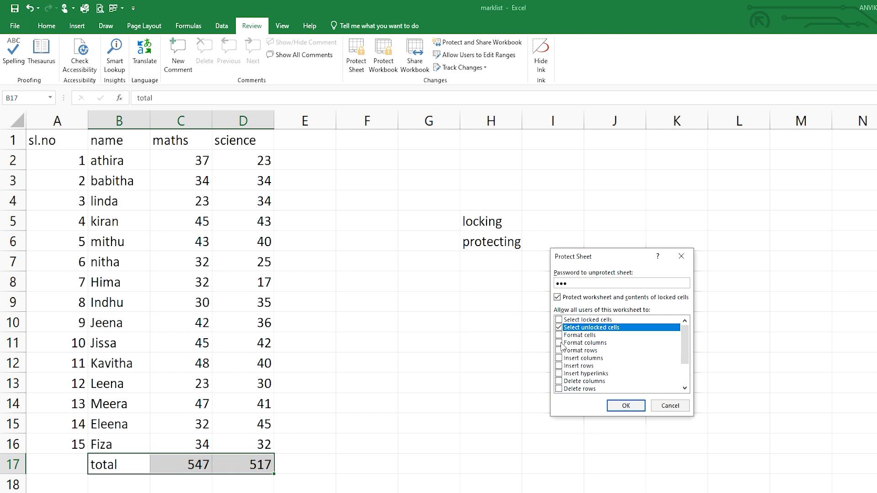
click(559, 321)
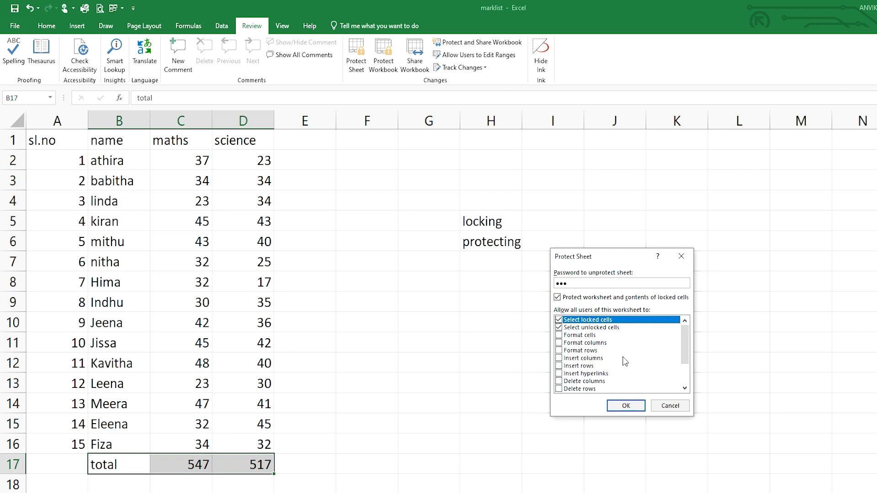
click(625, 406)
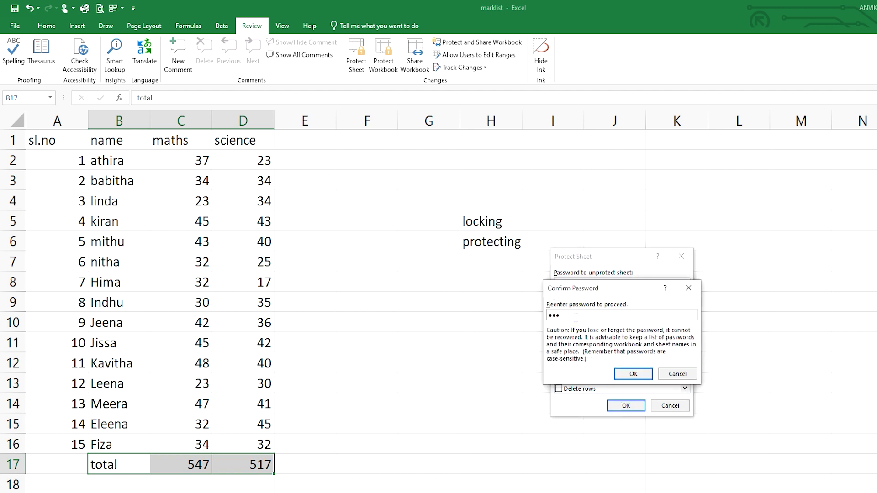
click(642, 374)
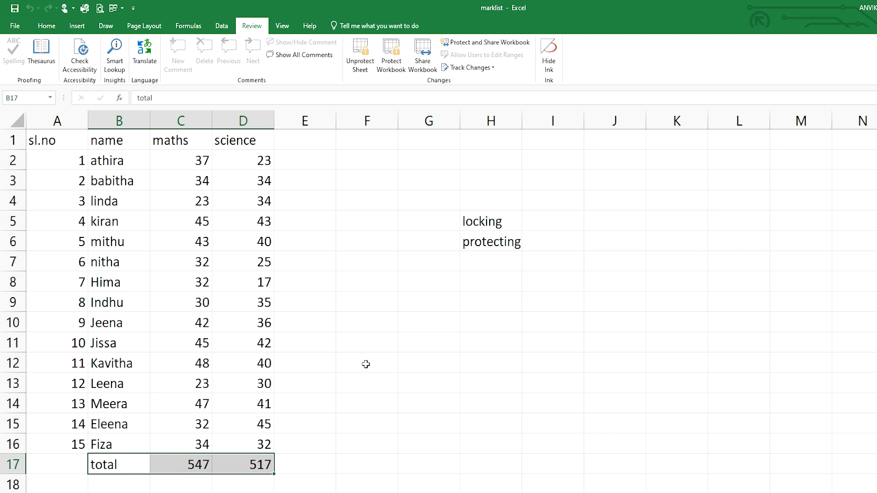
click(366, 364)
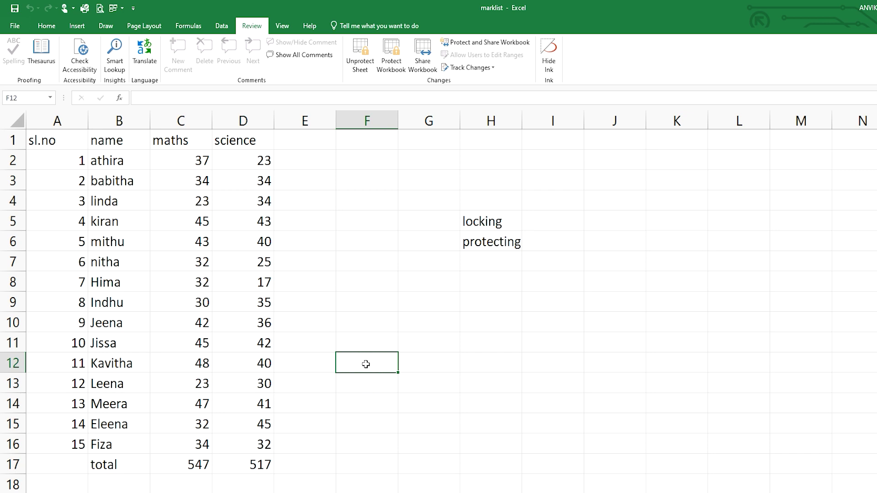
click(192, 465)
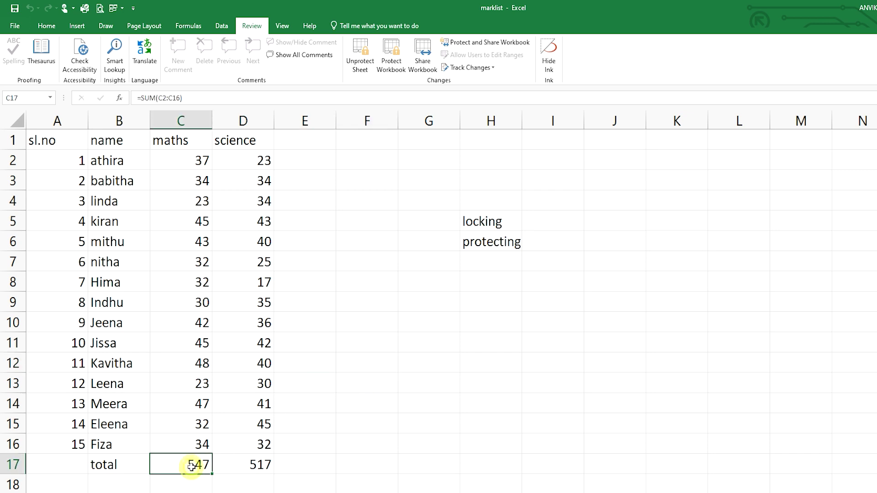
click(227, 470)
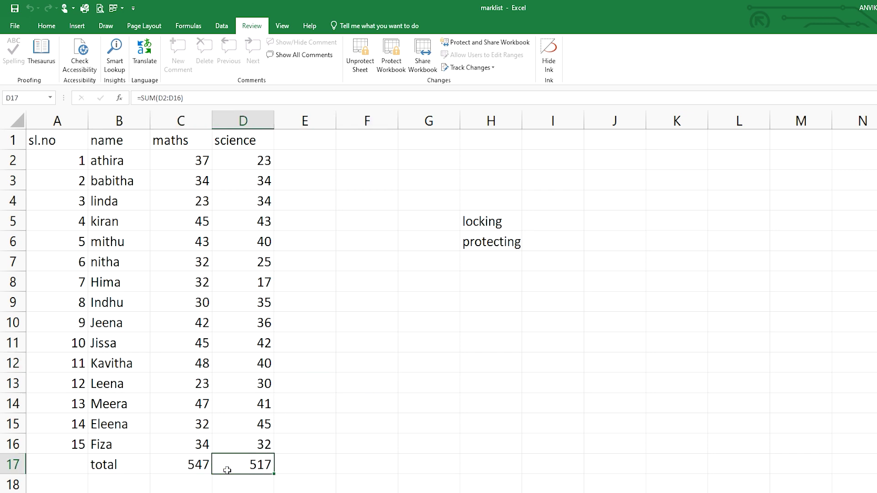
double_click(171, 467)
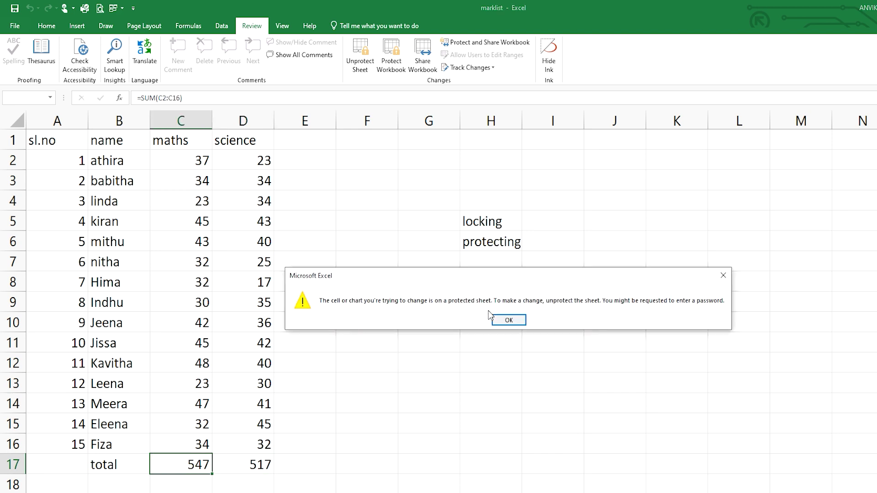
click(500, 322)
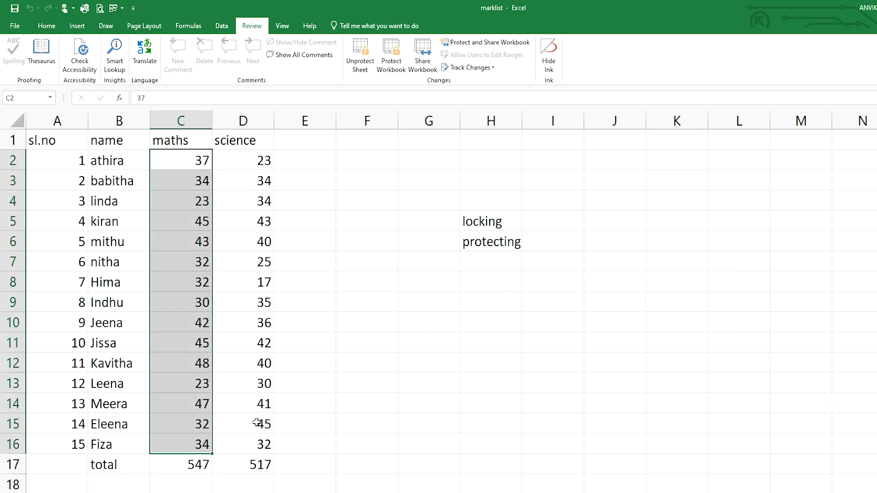
click(476, 404)
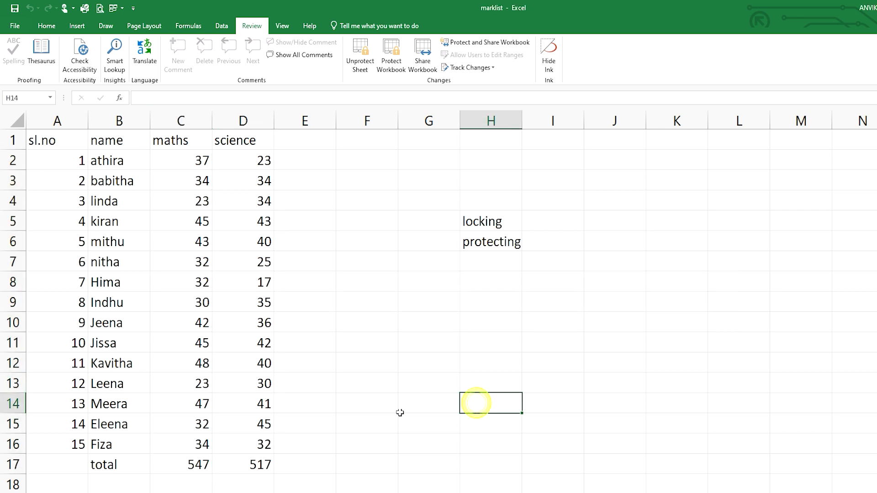
click(164, 466)
click(242, 470)
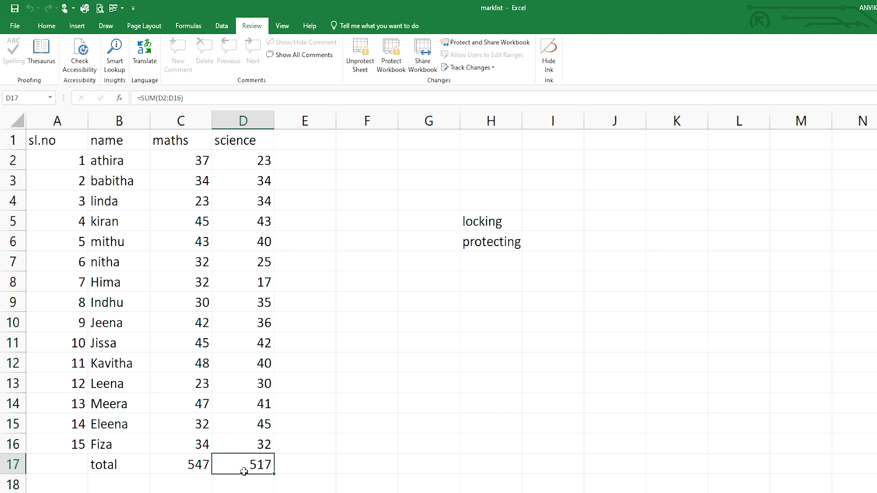
click(193, 468)
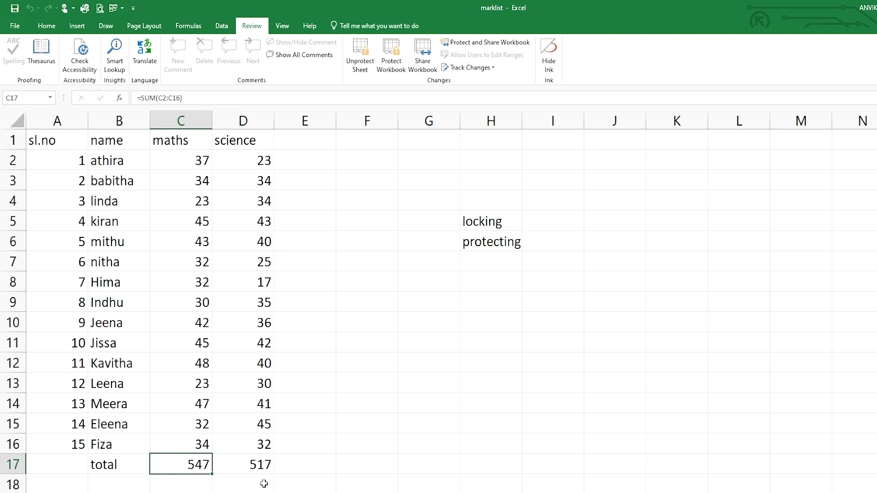
click(250, 465)
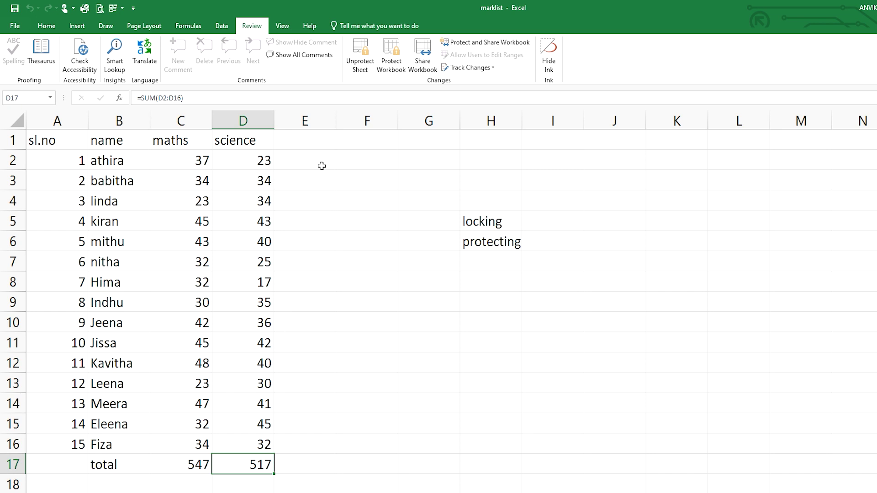
- Unprotect the marklist sheet by entering its password
click(359, 62)
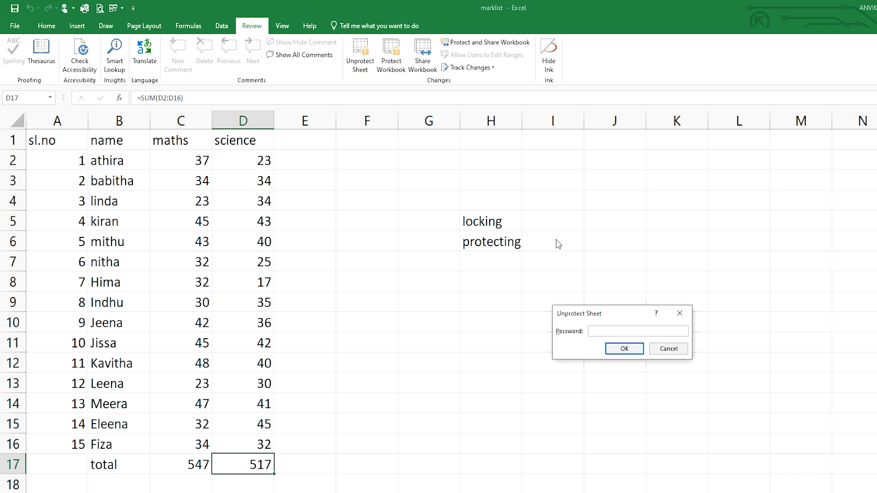
text(•••)
click(624, 349)
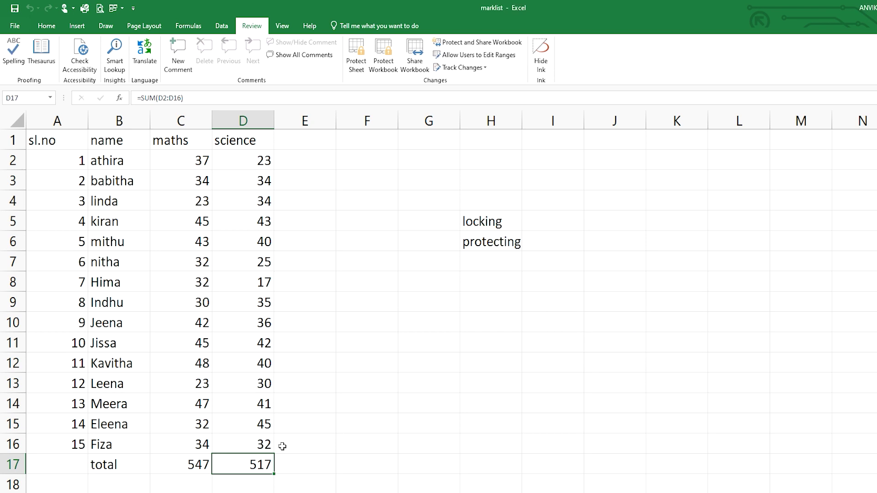
- Turn on the Hidden protection option for the totals cells B17:D17
drag(105, 461, 259, 464)
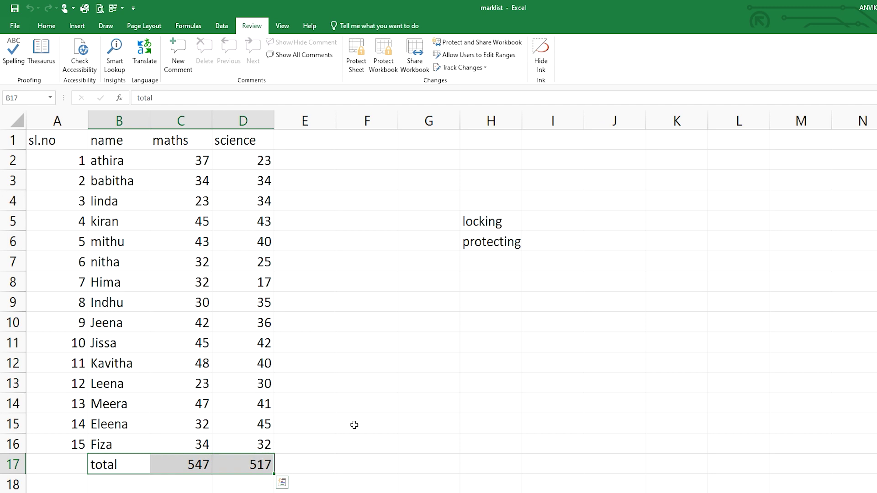
key(ctrl+1)
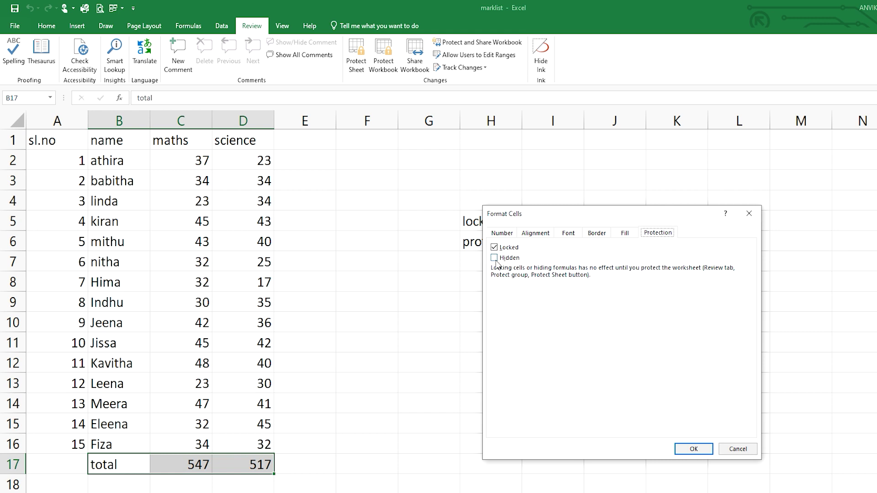
click(495, 258)
click(689, 449)
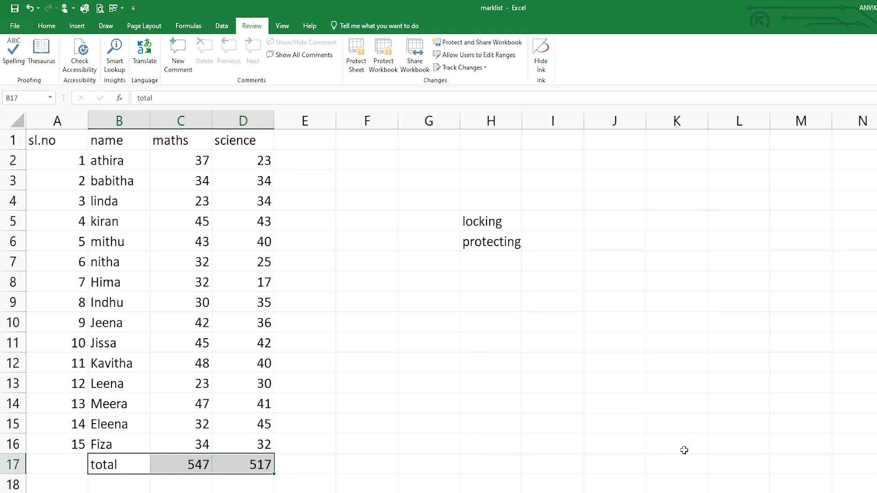
- Protect the sheet with a password again, with Select locked cells turned off
click(355, 63)
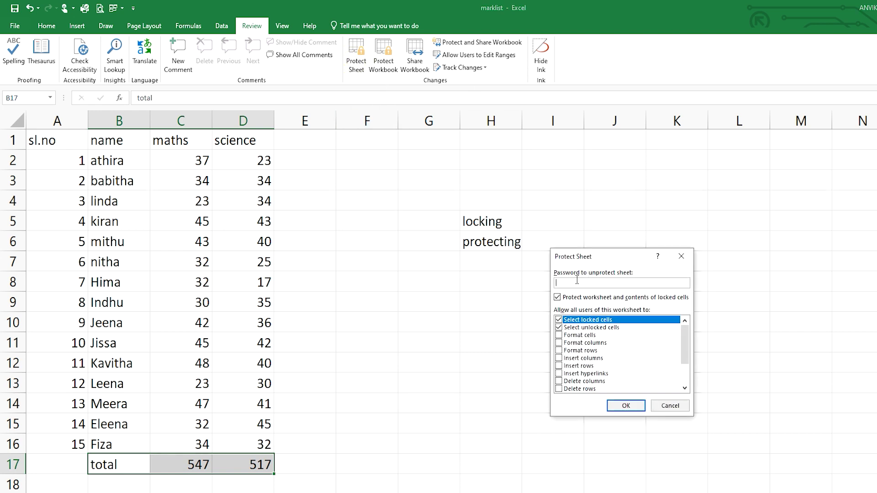
text(123)
click(559, 320)
click(626, 406)
click(562, 320)
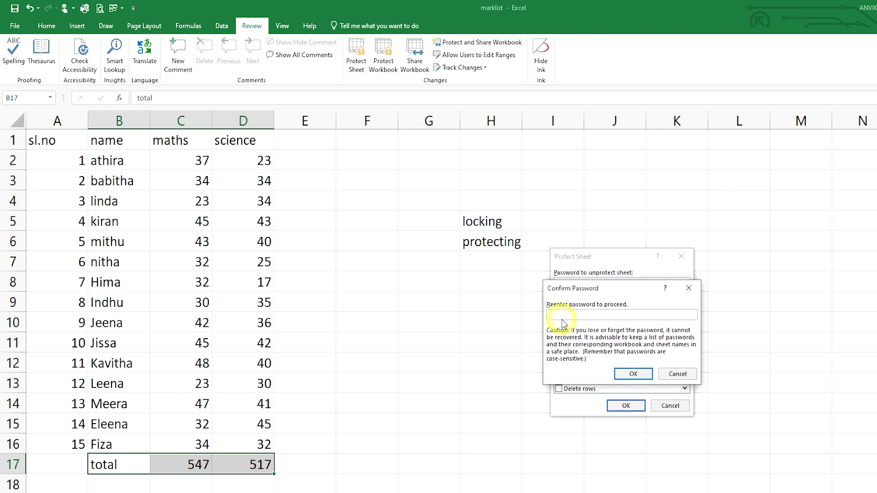
text(•••)
click(633, 374)
click(304, 464)
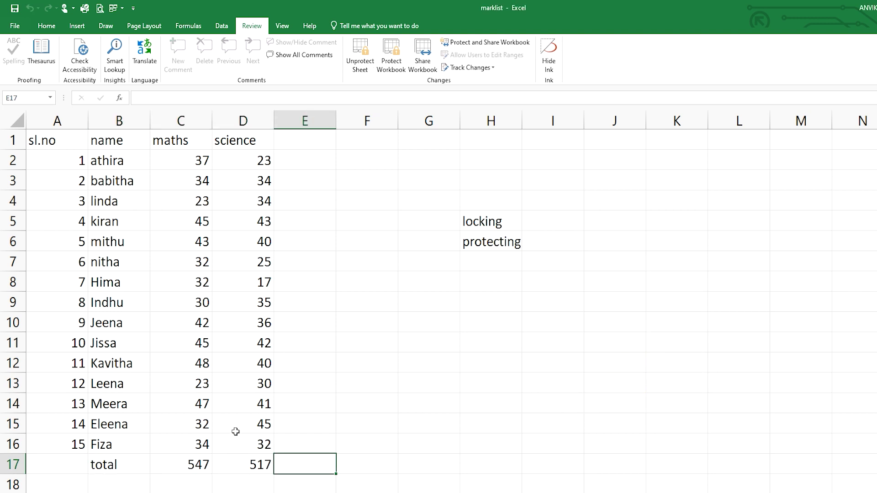
click(233, 454)
double_click(233, 462)
double_click(174, 456)
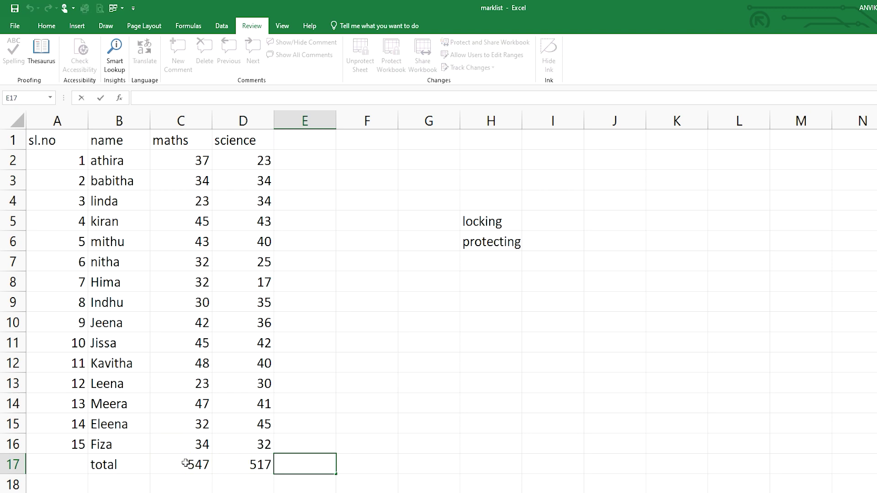
click(185, 464)
click(196, 466)
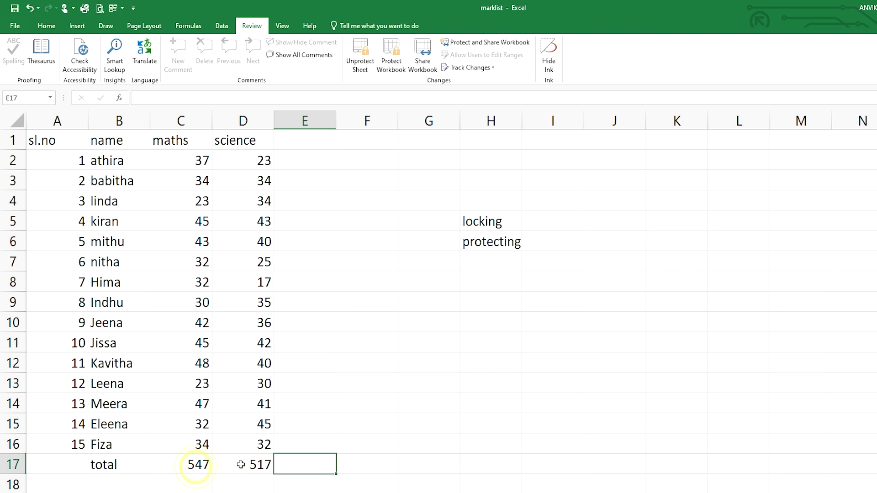
click(245, 487)
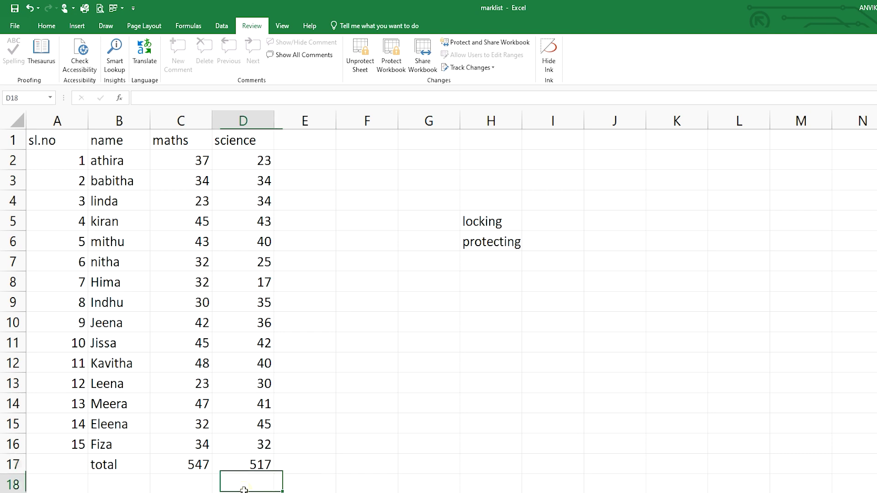
double_click(249, 444)
click(254, 429)
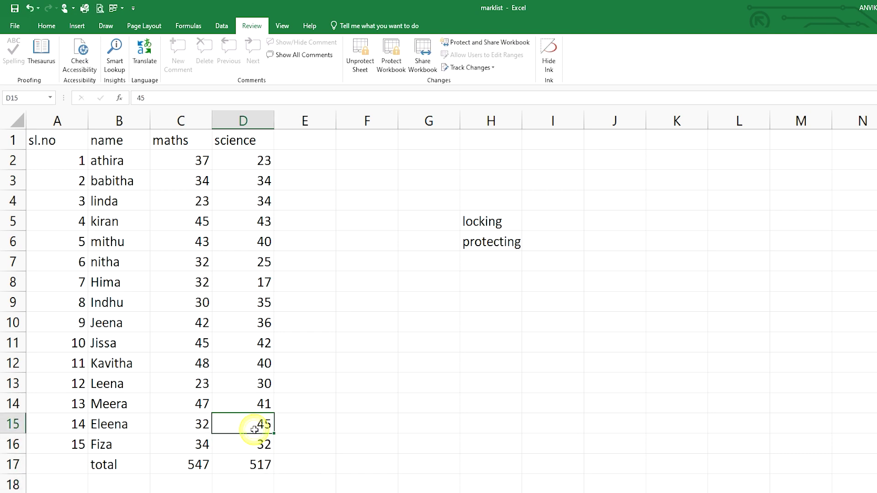
click(202, 462)
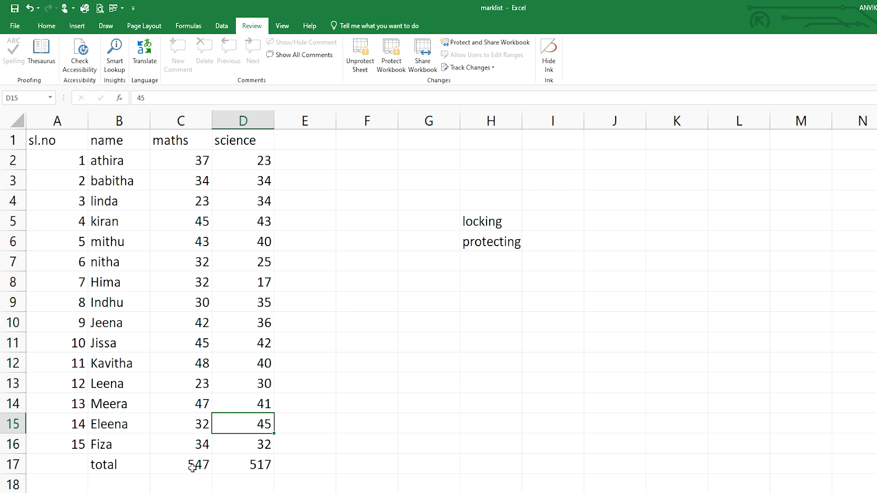
click(190, 466)
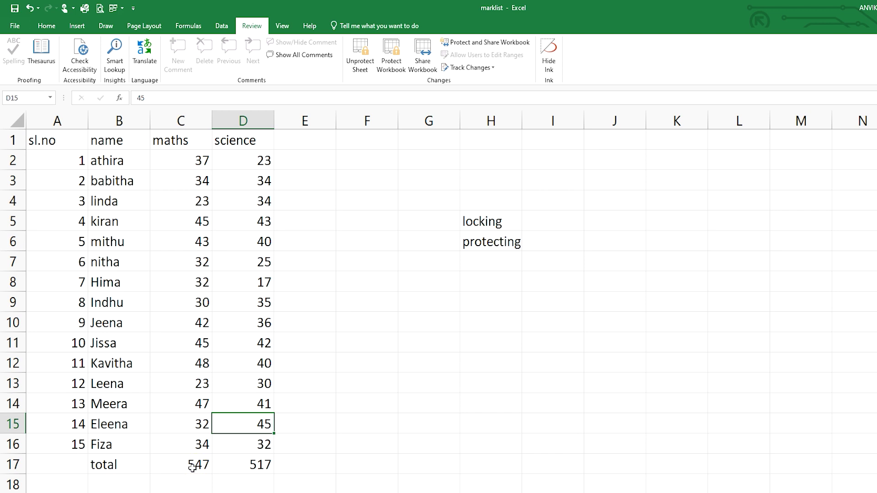